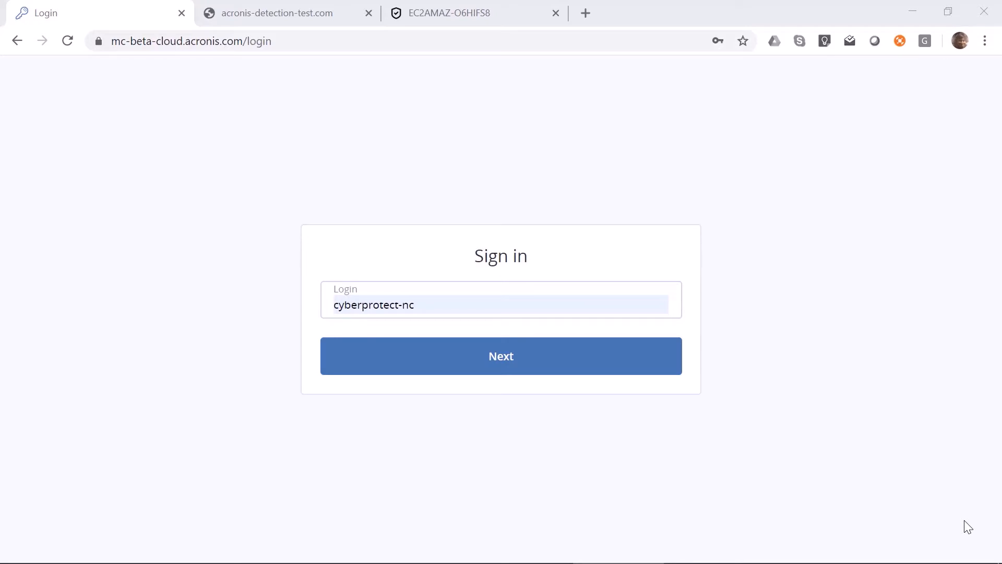
Step: Sign in to the cloud management portal with the prefilled login and password
click(525, 361)
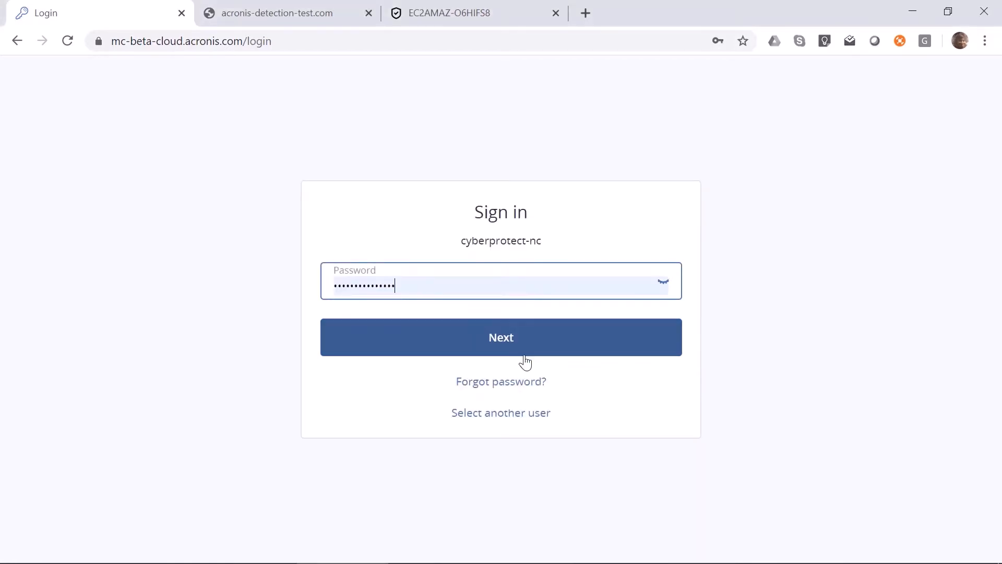
click(501, 348)
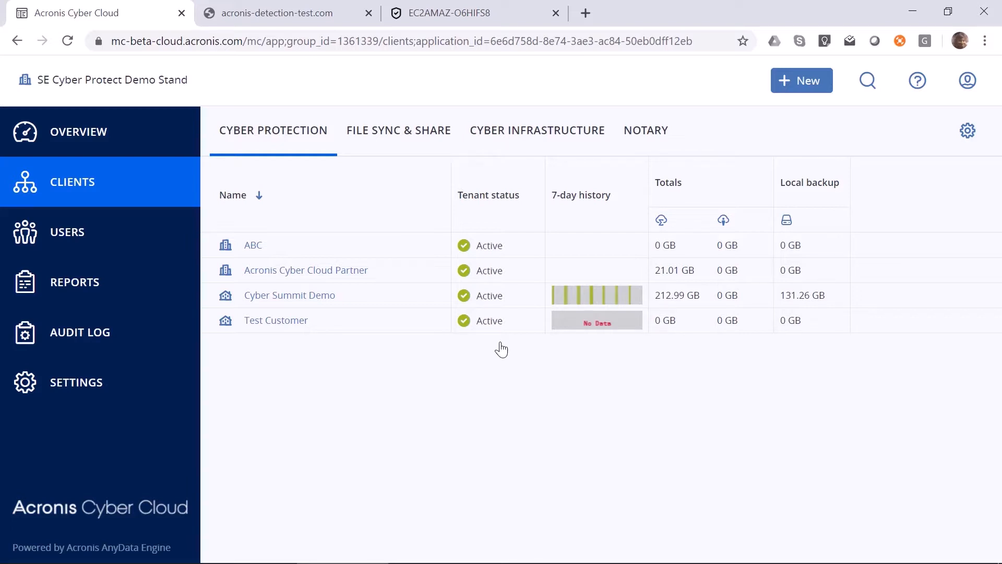
Step: Start a new customer named Example Ltd. in Trial mode with English as the language, and proceed to service selection
click(814, 82)
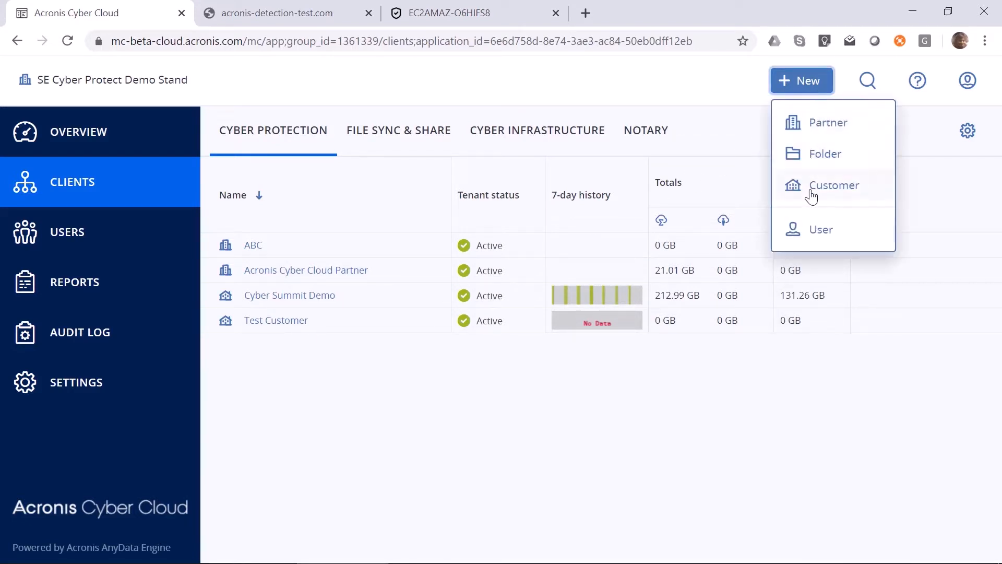
click(812, 195)
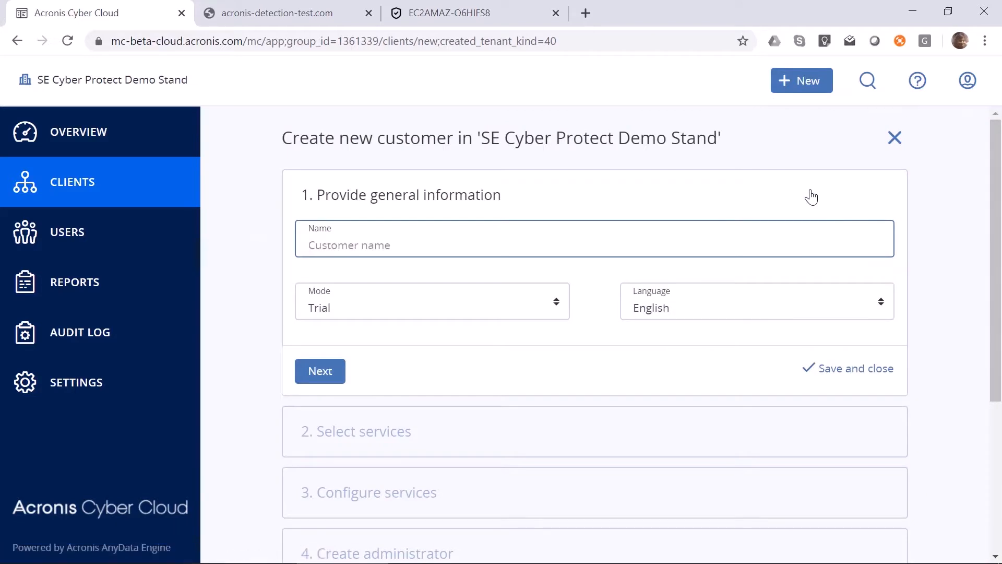
text(E)
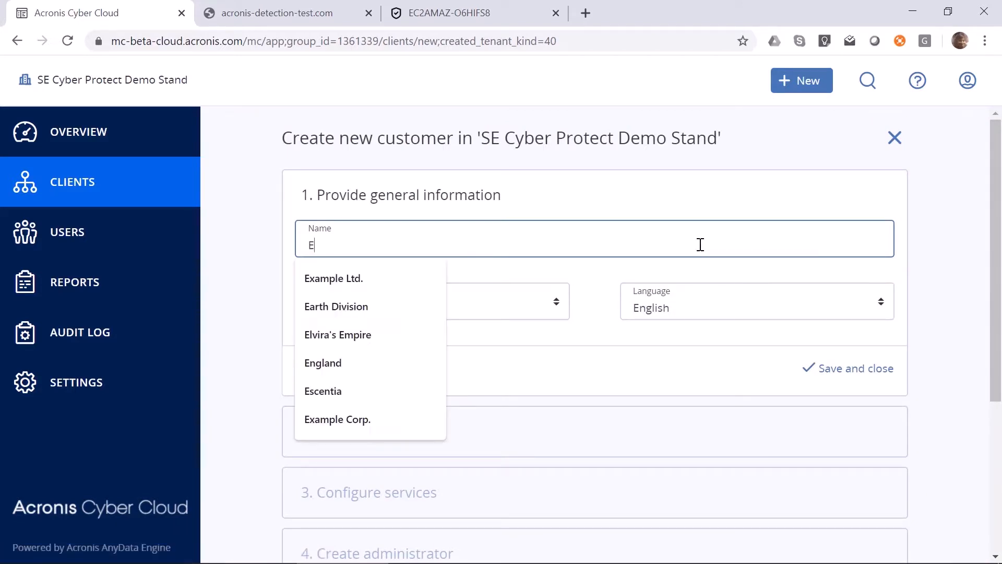
text(xample Ltd.)
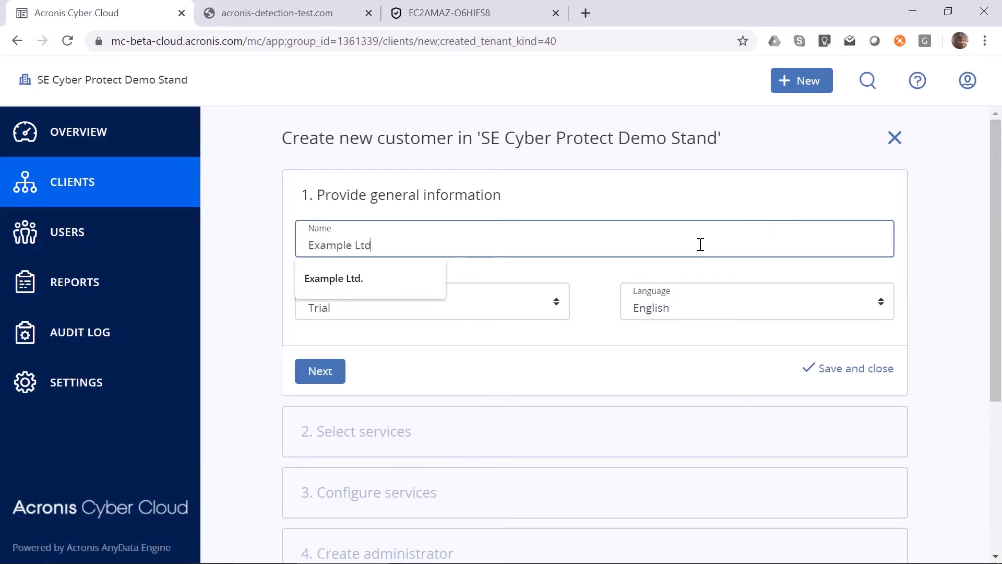
click(605, 291)
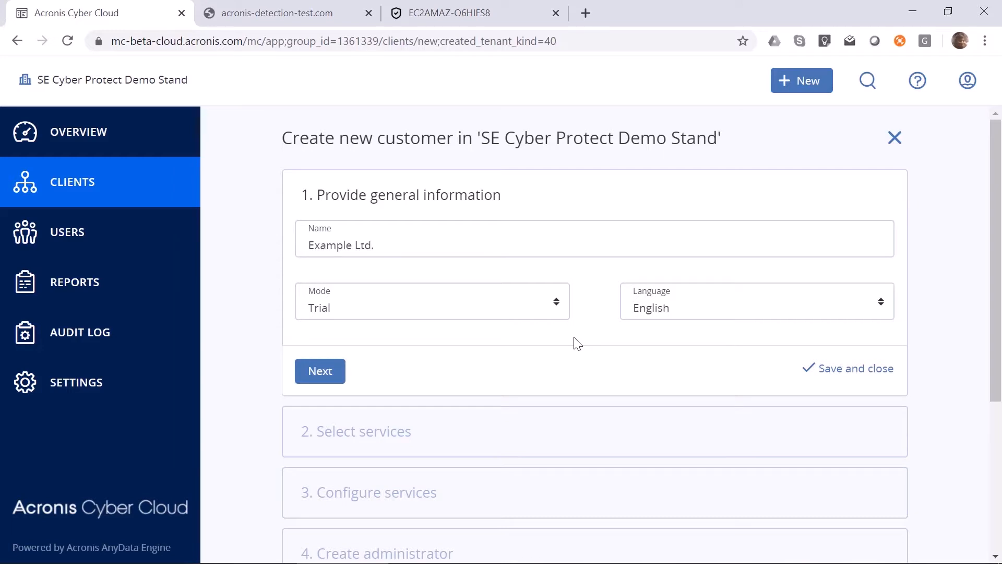
click(314, 375)
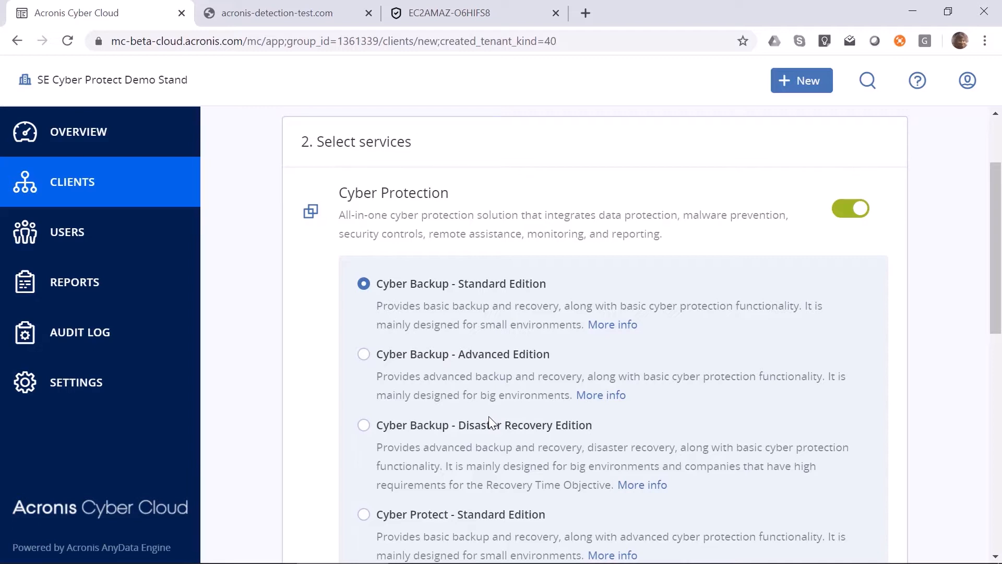
Step: Select Cyber Backup - Disaster Recovery Edition, keep File Sync & Share and Notary enabled, and proceed to service configuration
click(454, 354)
click(451, 429)
drag(995, 297, 999, 392)
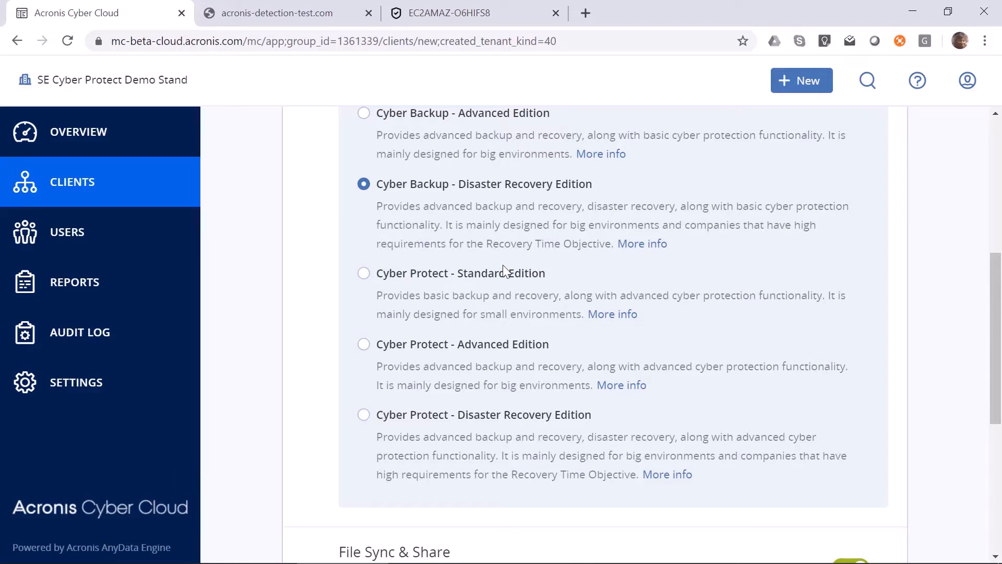
drag(993, 318, 1000, 444)
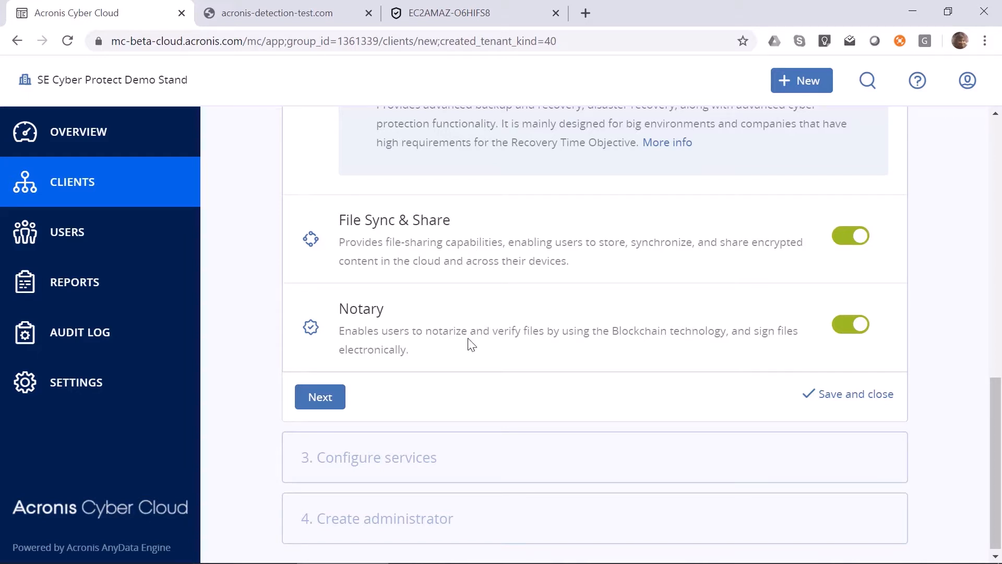
click(328, 396)
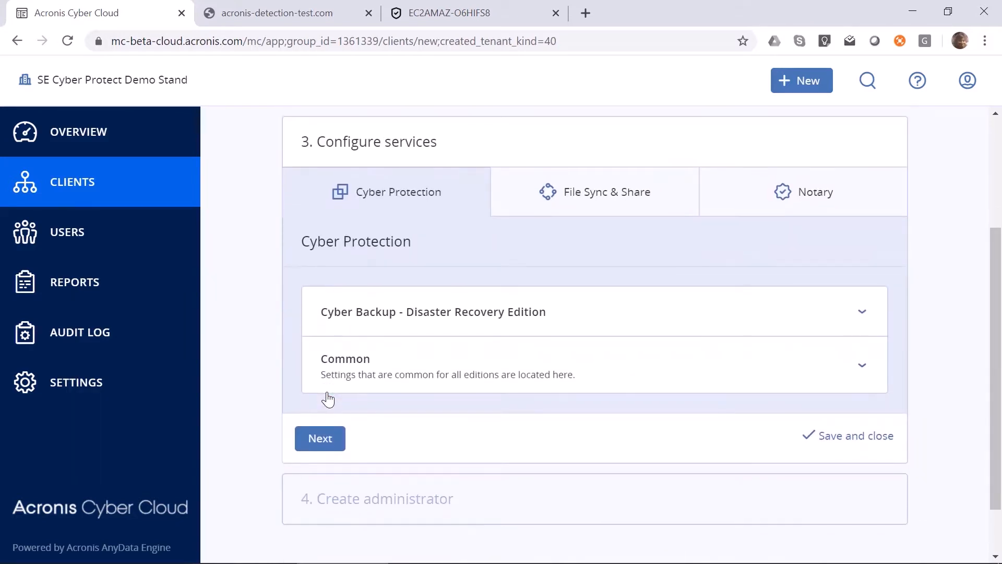
Step: Set the Workstations quota of the Cyber Backup - Disaster Recovery Edition to 5
click(510, 309)
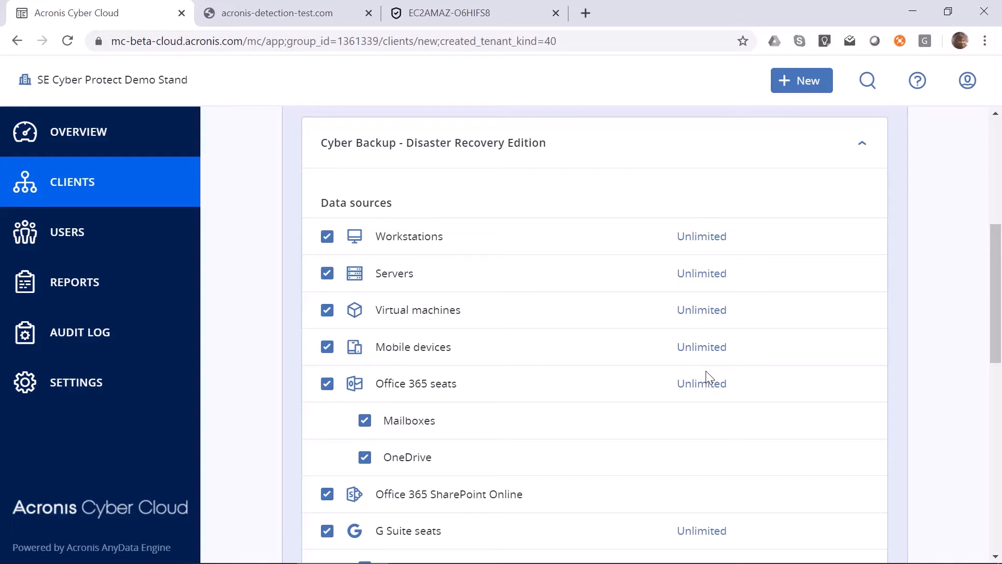
click(711, 238)
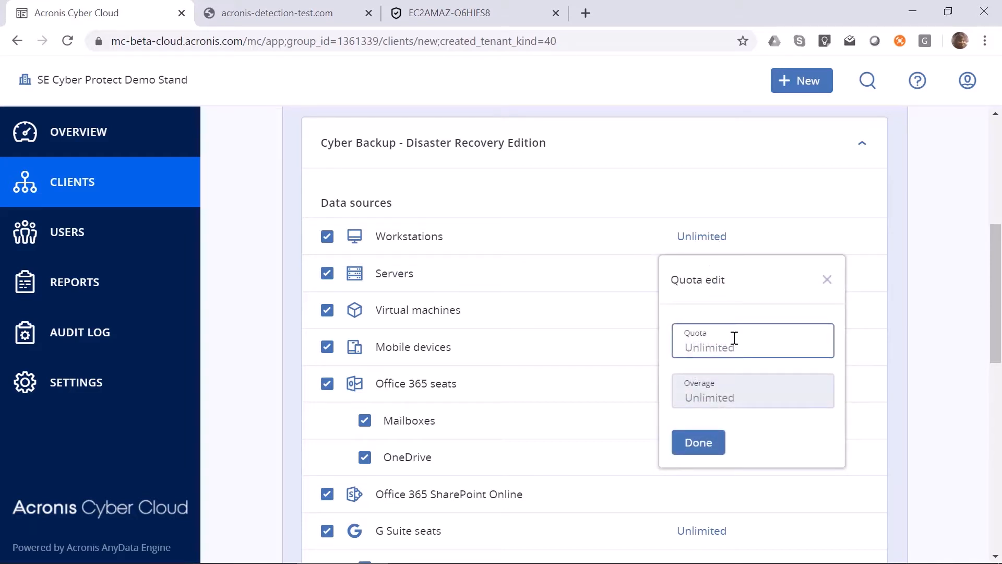
text(5)
click(694, 441)
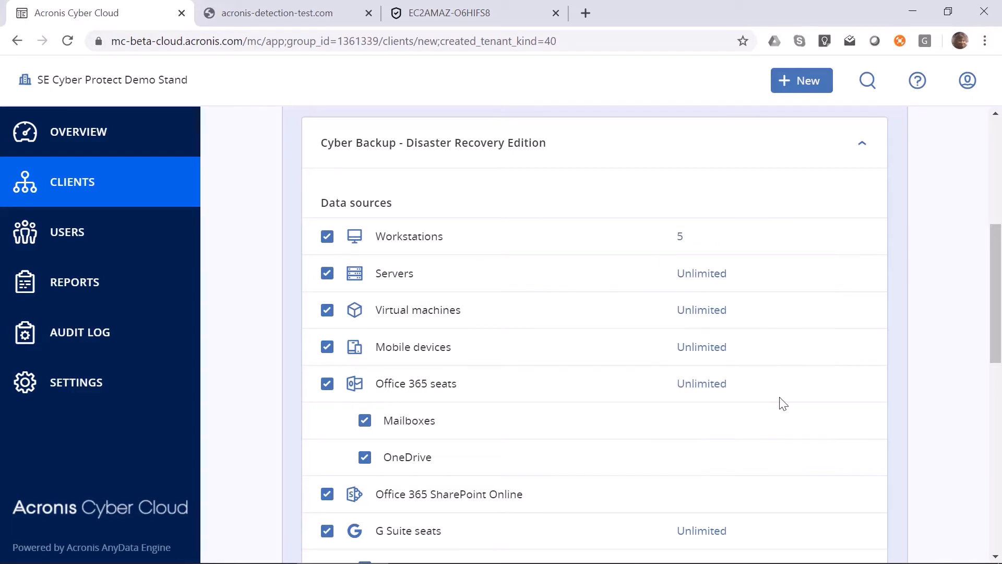
Step: Try to set the Acronis Cloud backup storage quota to 500 GB
drag(994, 313, 996, 435)
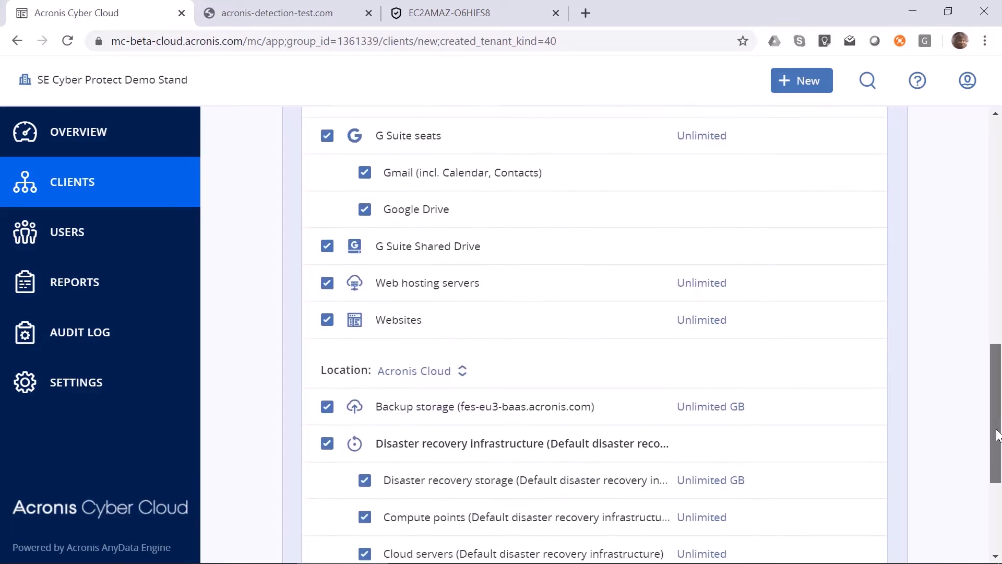
click(718, 403)
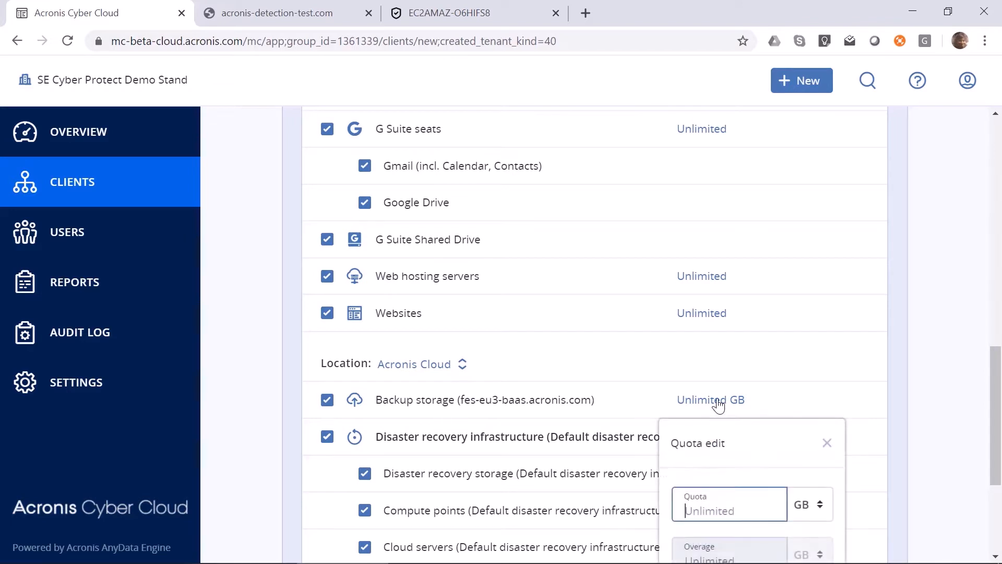
text(500)
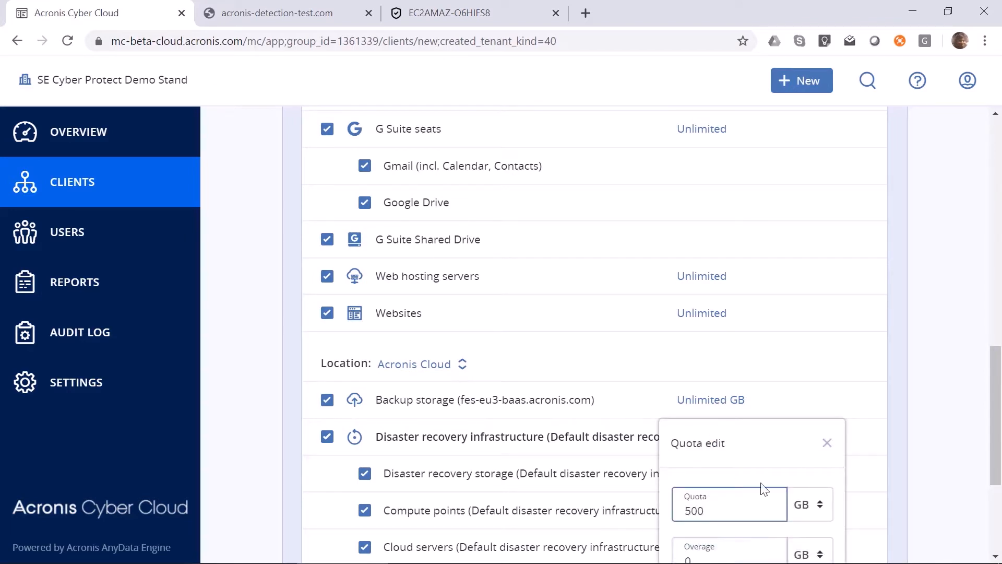
click(885, 489)
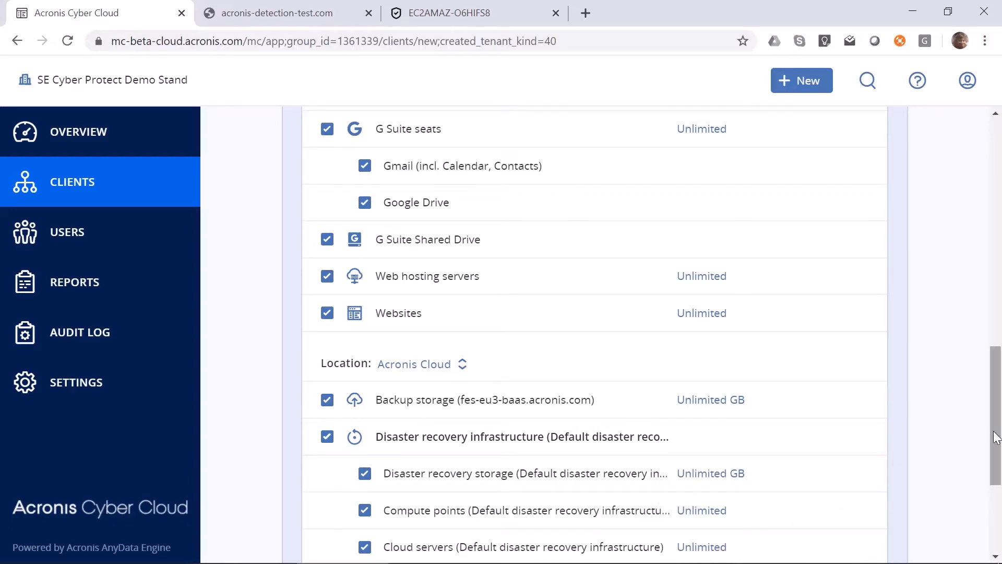
Step: Review the available backup storage locations and the disaster recovery infrastructure items in the service configuration
drag(995, 440, 994, 427)
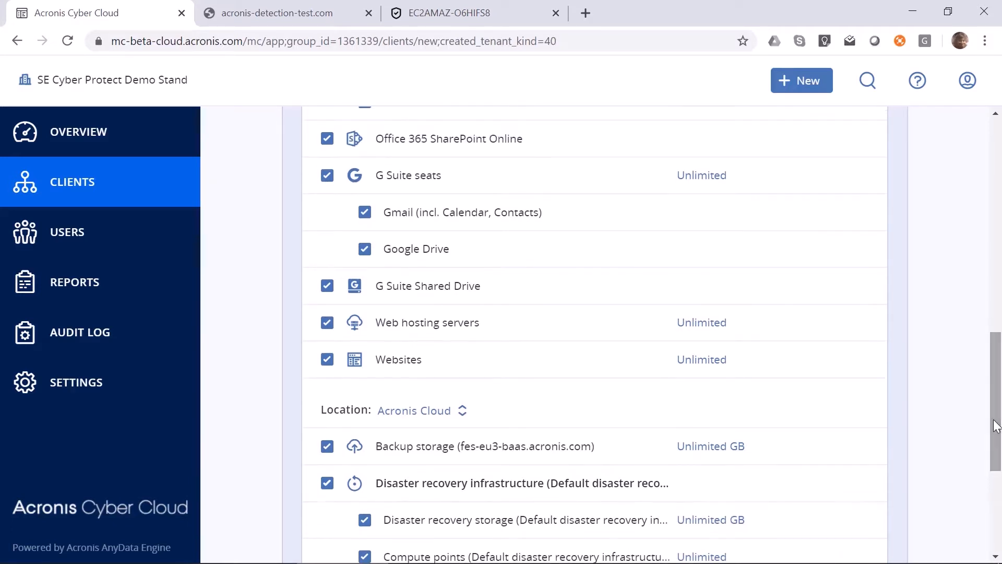
click(452, 413)
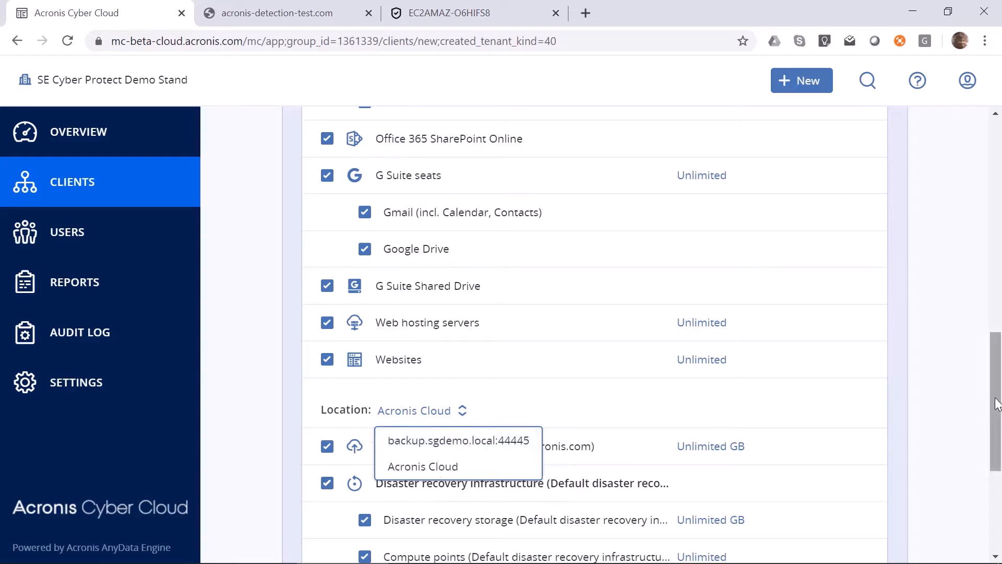
drag(994, 405, 1001, 488)
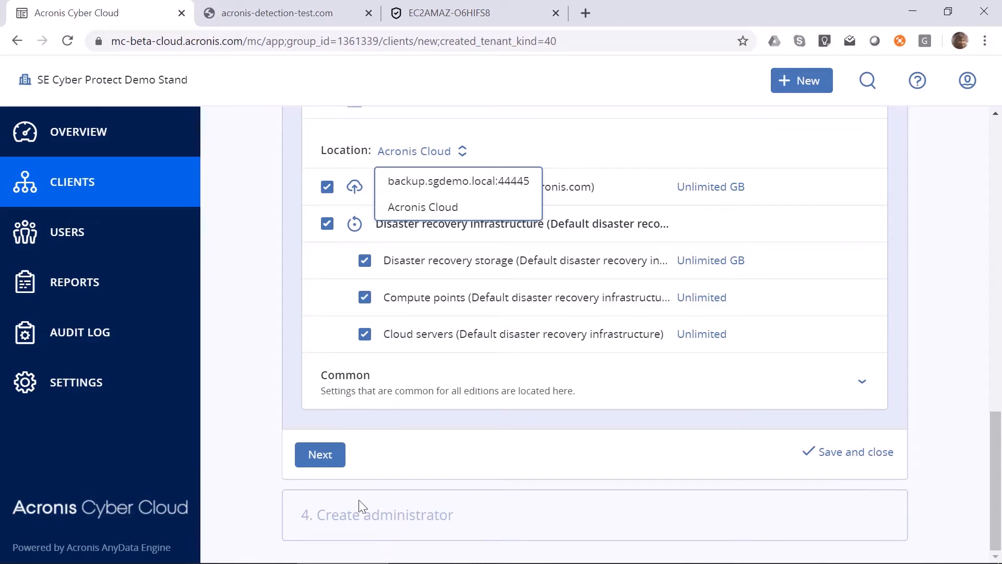
Step: Proceed to the new customer's administrator account and enter the administrator's e-mail address
click(329, 456)
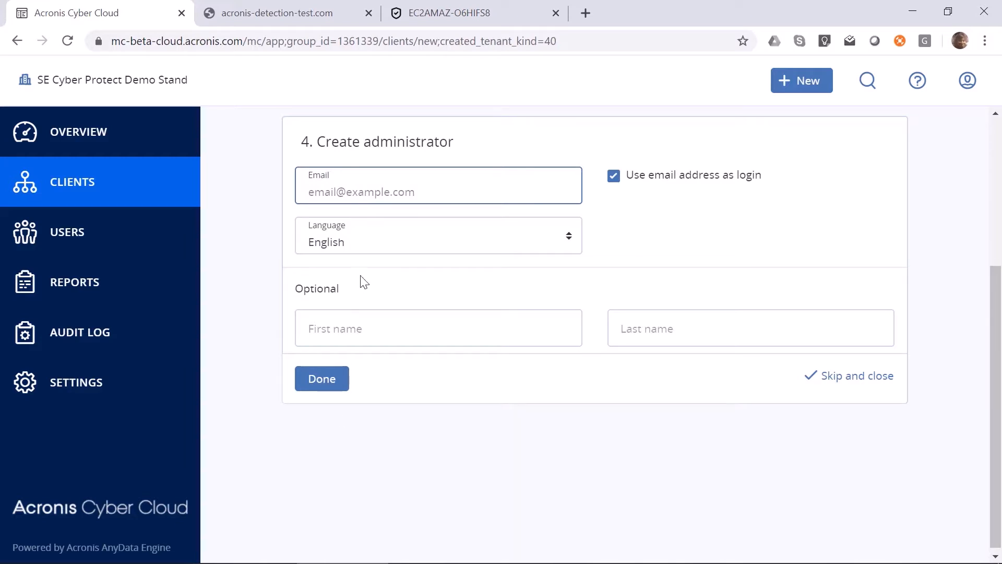
text(user@)
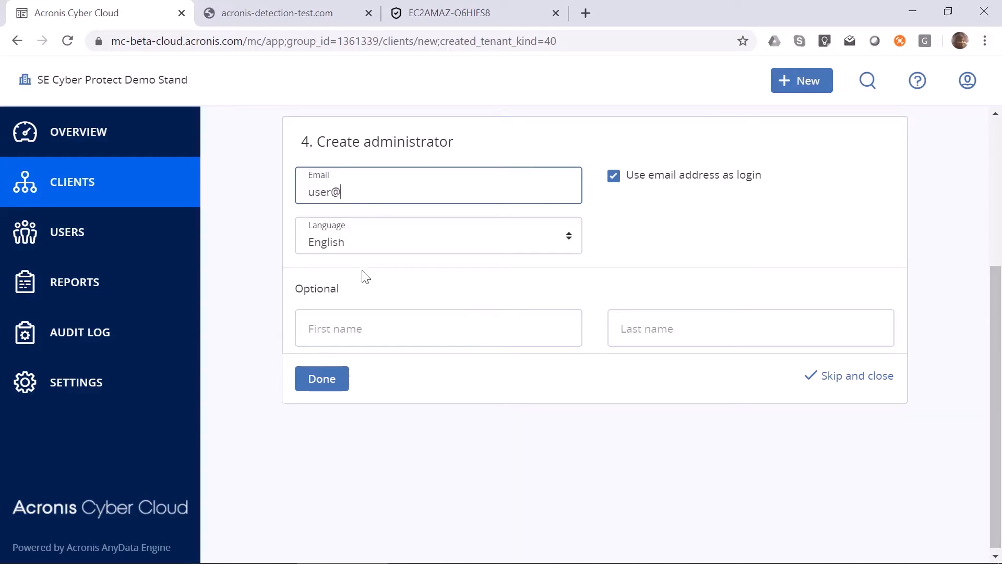
text(example.com)
Step: Examine the ad hoc and scheduled options for usage reports
click(91, 286)
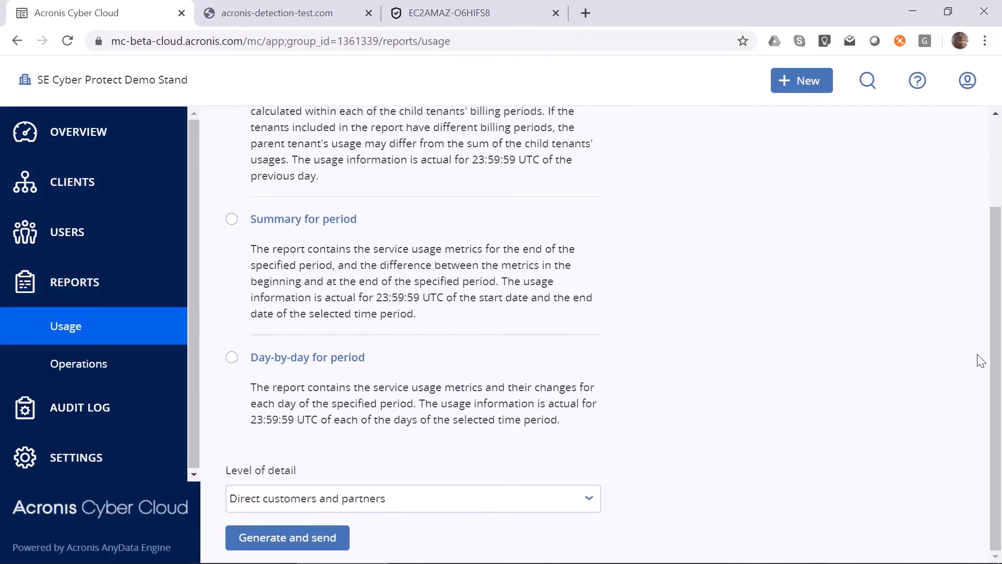
scroll(994, 358, up, 3)
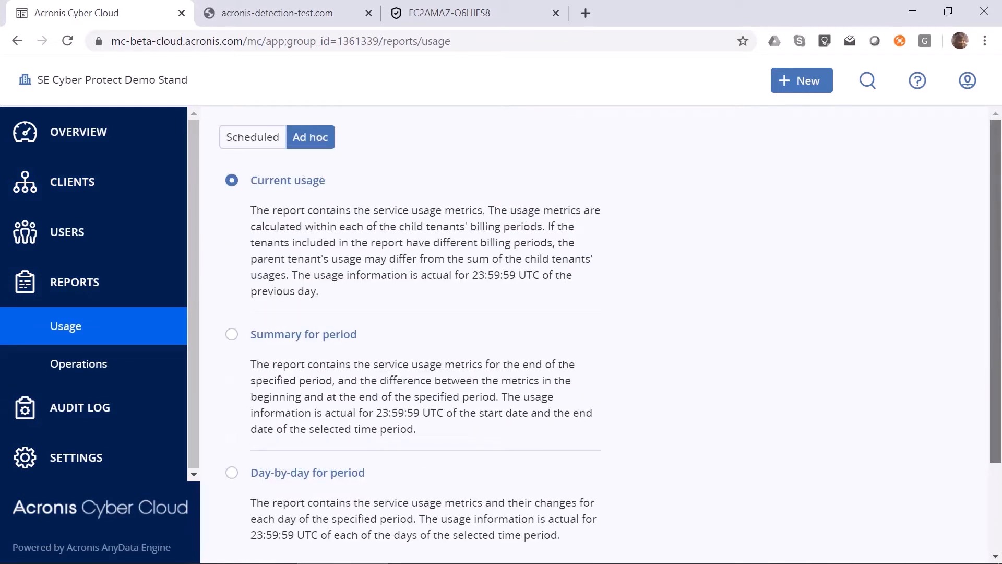
click(255, 144)
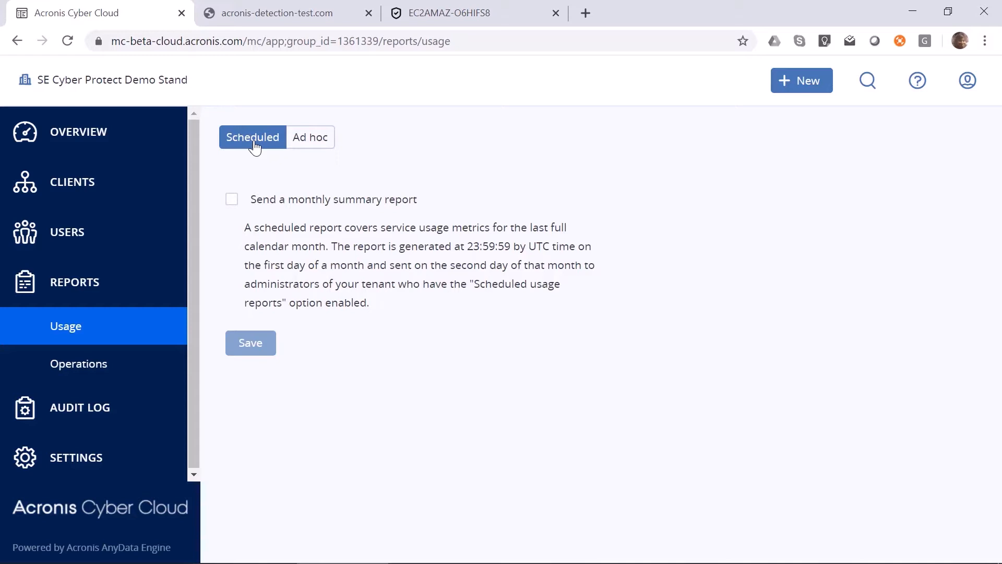
click(305, 146)
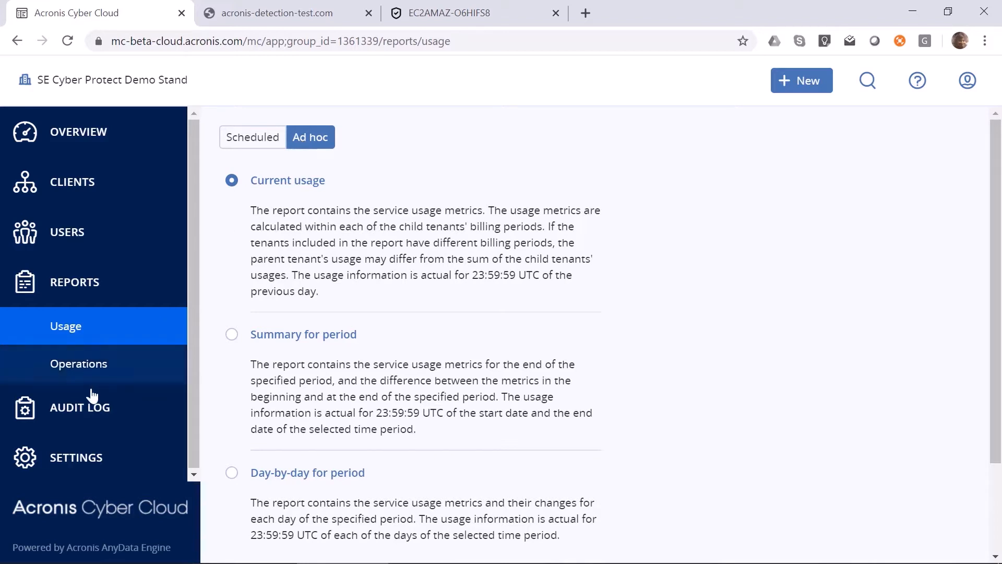
Step: Open the settings of the Daily activities operations report and turn on its scheduling
click(83, 374)
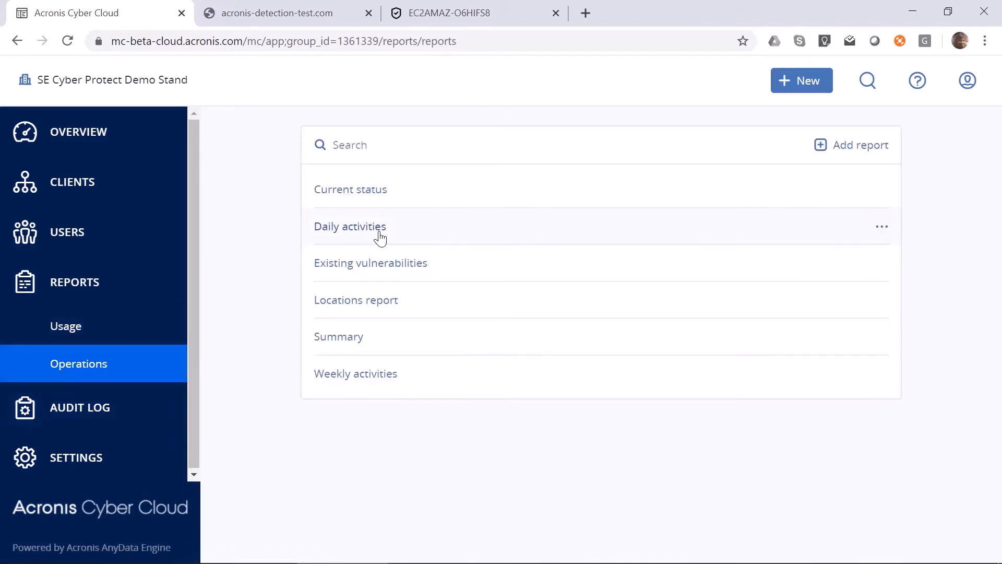
click(380, 238)
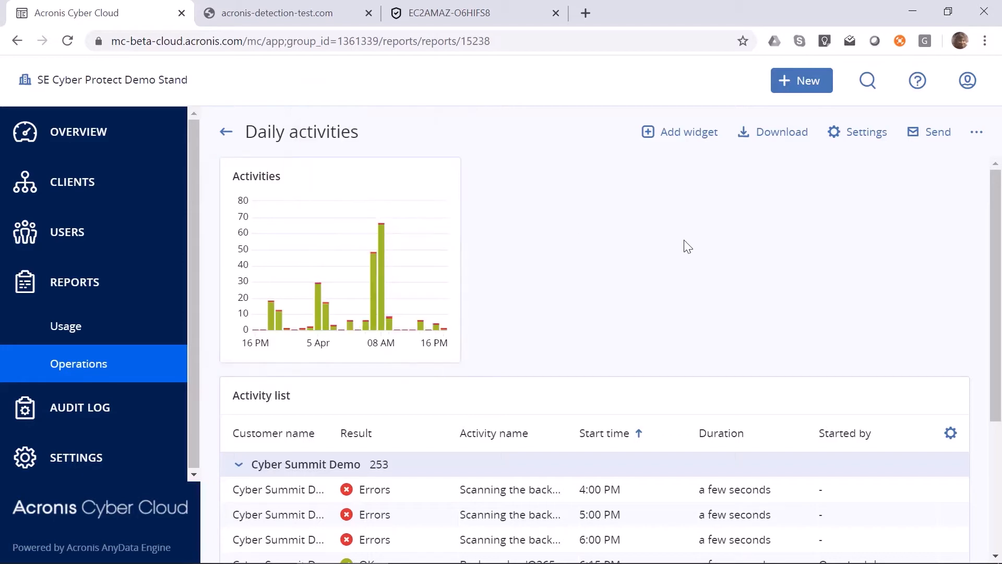
click(854, 142)
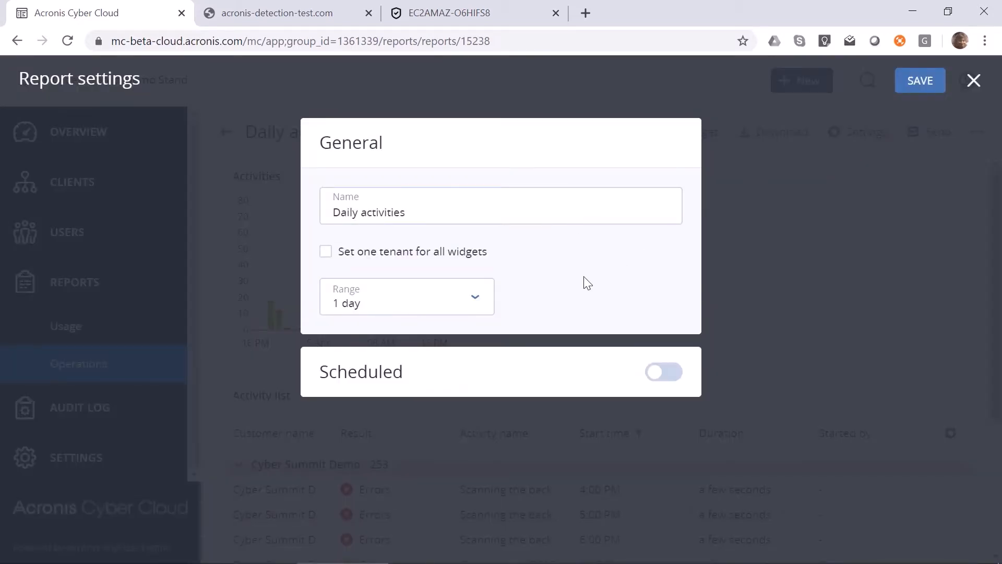
click(676, 379)
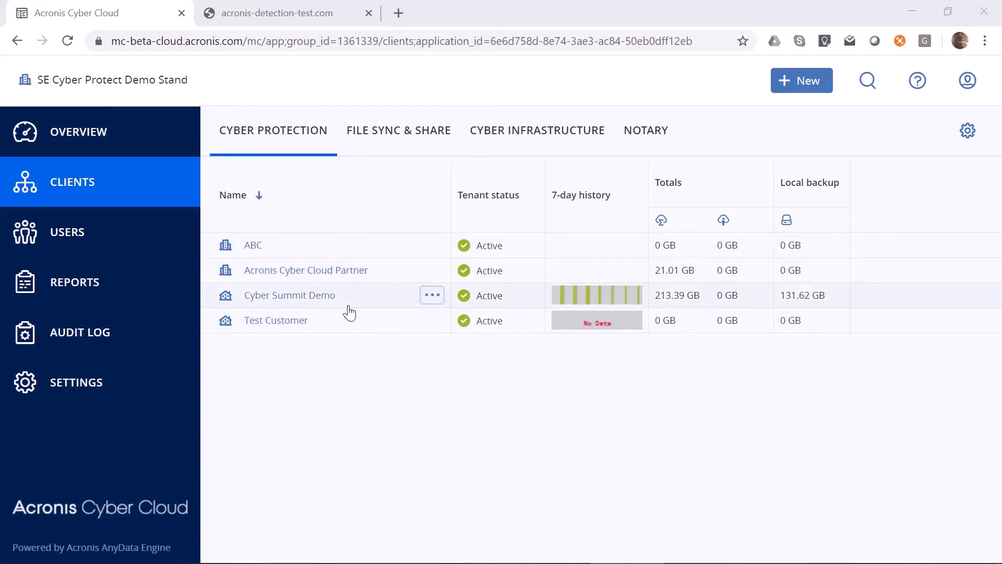
Step: Open the Cyber Protection management console of the Cyber Summit Demo customer
click(302, 296)
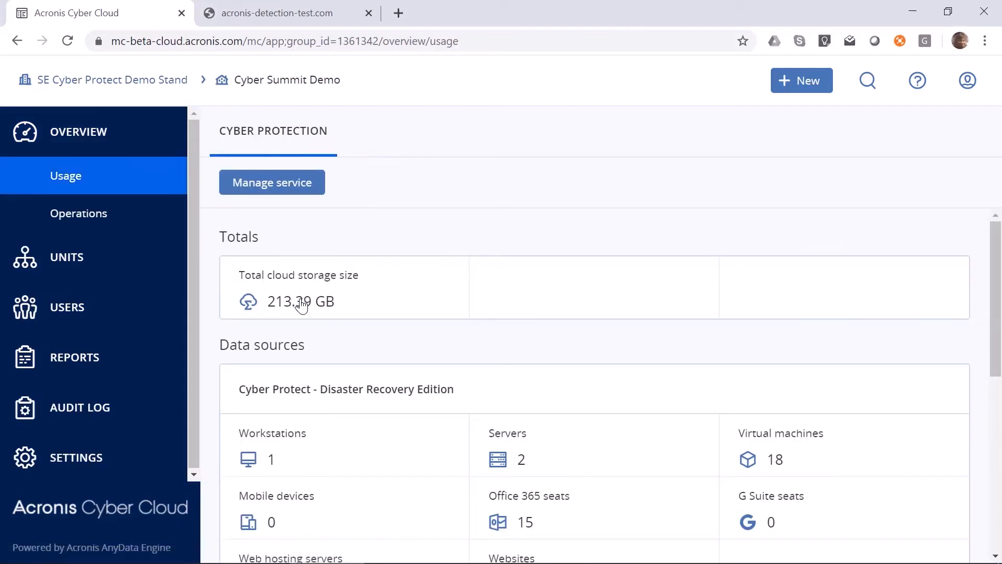
click(285, 187)
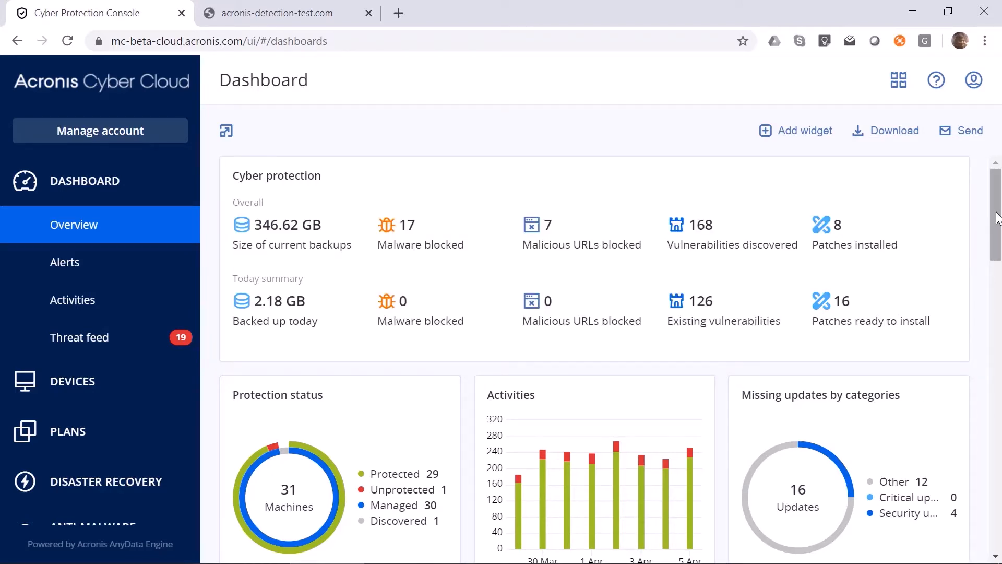
Step: Review the dashboard's overview widgets, alerts and list of activities
scroll(879, 285, down, 1)
mouse_move(1000, 191)
mouse_down()
mouse_move(1001, 313)
mouse_move(1001, 177)
mouse_up()
click(103, 277)
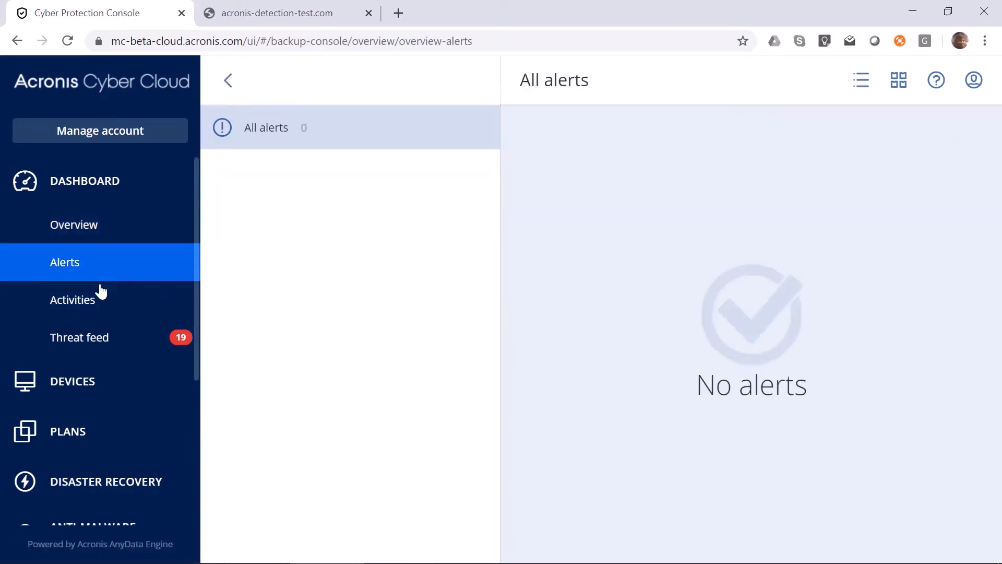
click(99, 308)
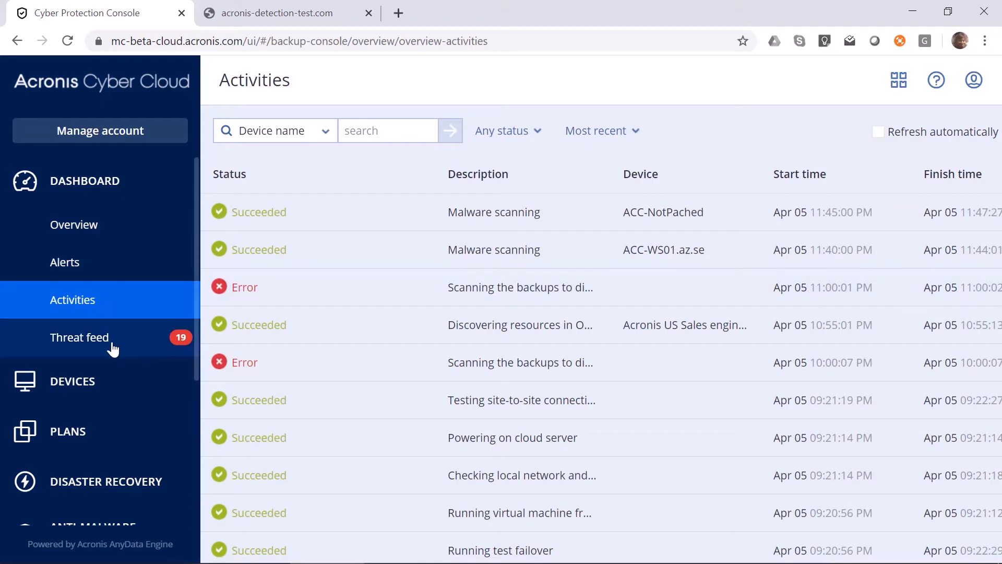
Step: Open the threat feed and view the details of the threat "New Way Coronavirus is Being Used to Spread Malware"
click(113, 347)
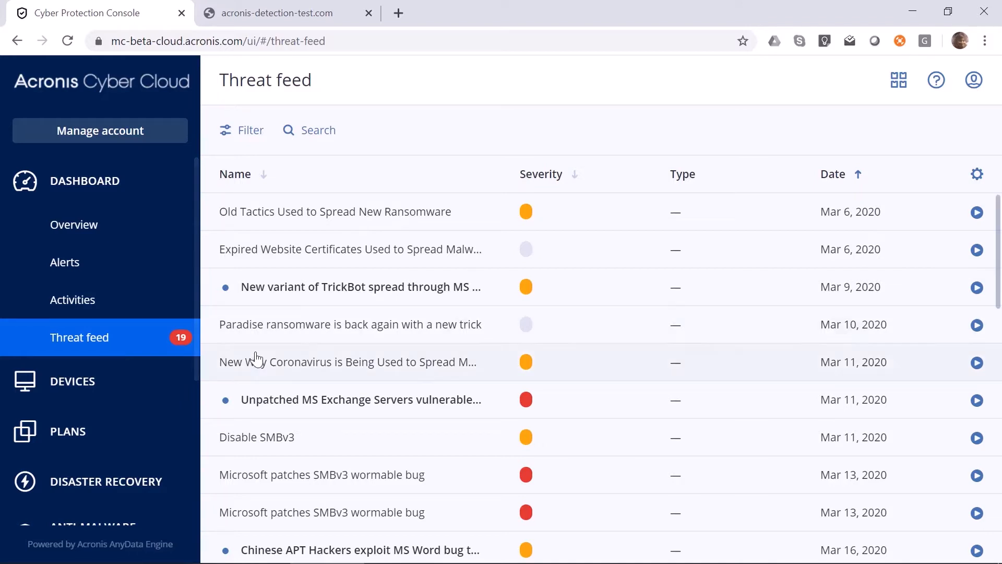
click(279, 367)
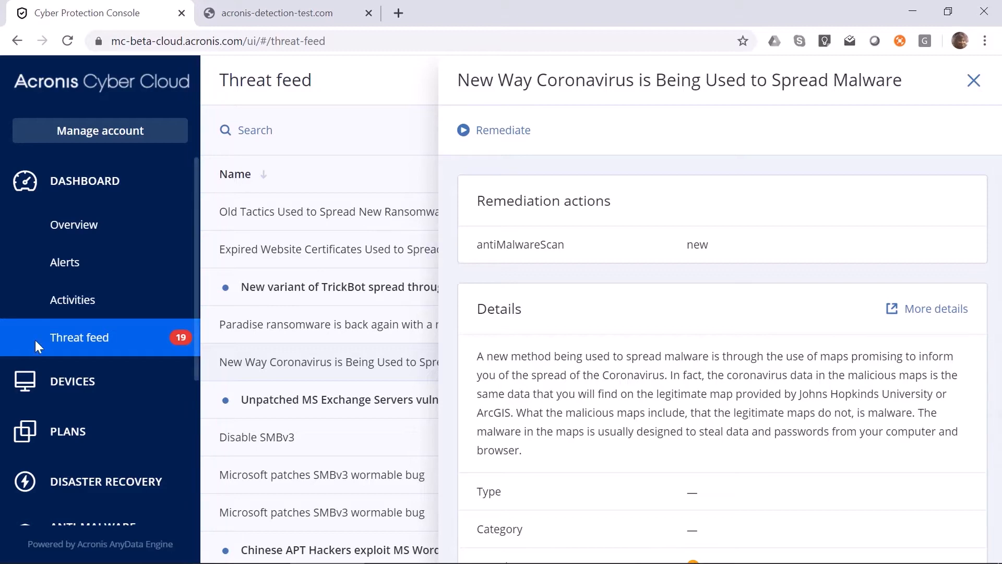
Step: Go to the list of all devices and view the discovery methods for adding multiple Windows machines, without adding any
click(33, 387)
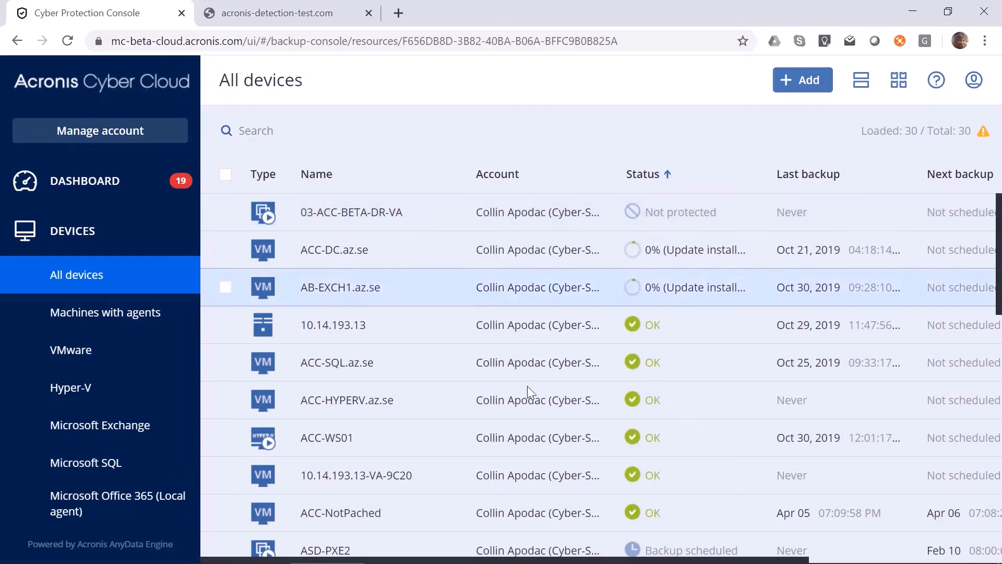
click(802, 91)
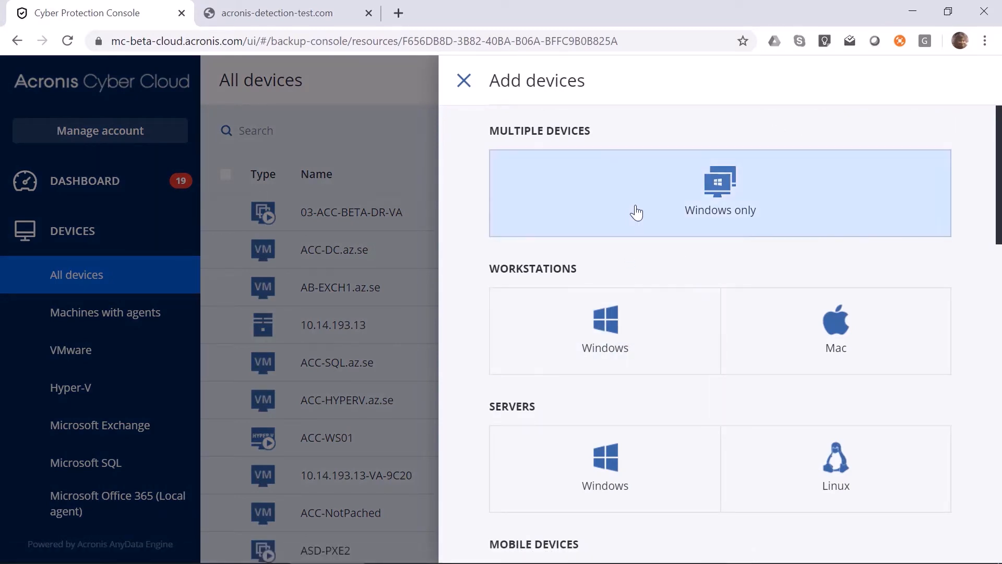
click(636, 214)
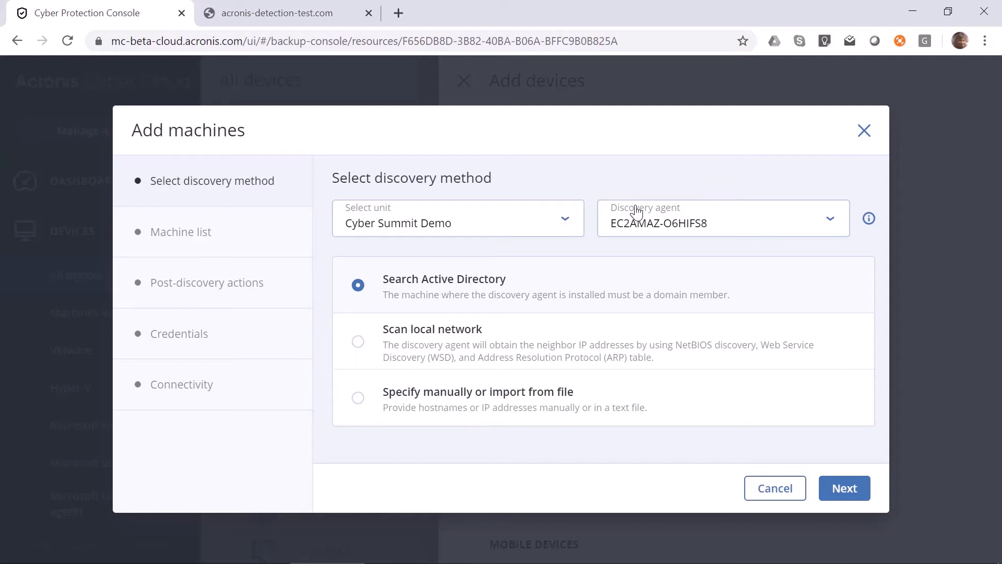
click(788, 493)
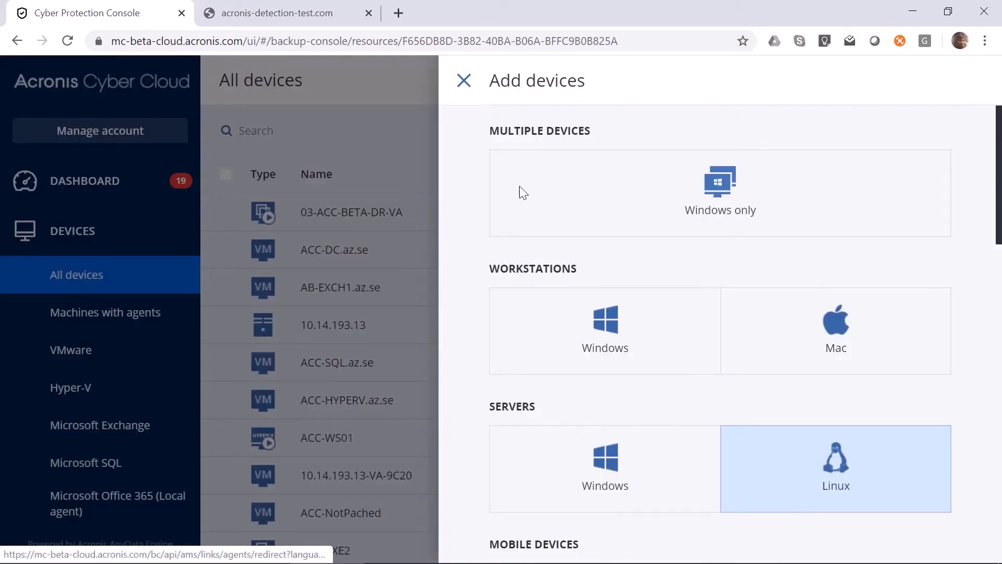
click(463, 80)
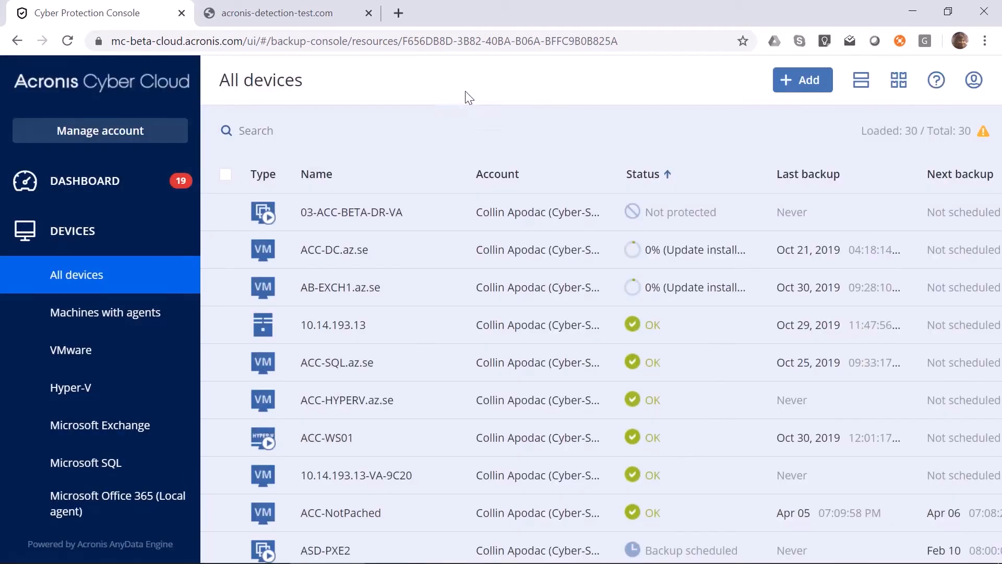
Step: Open the protection settings of the ACC-NotPached device and start creating an additional protection plan
click(503, 510)
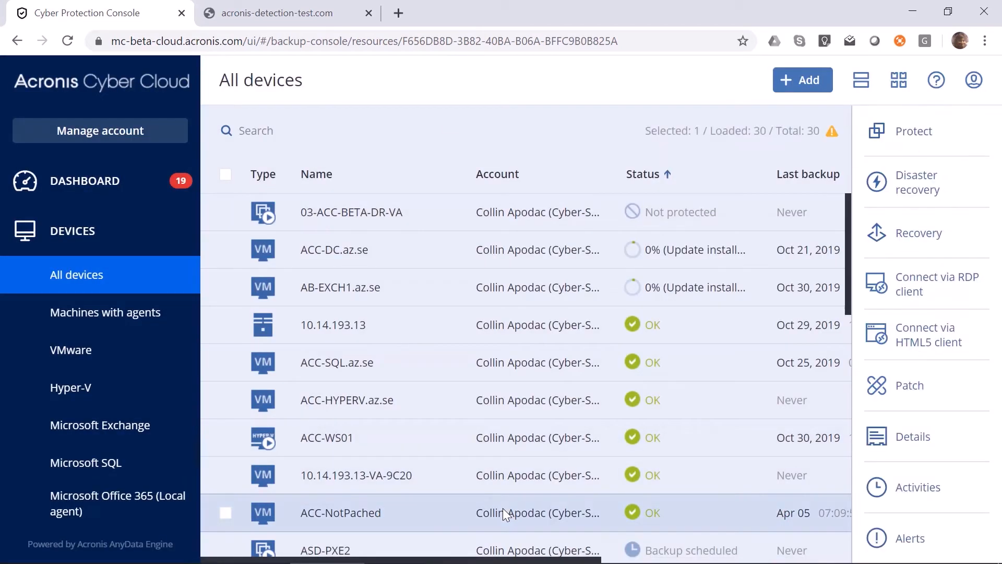
click(905, 129)
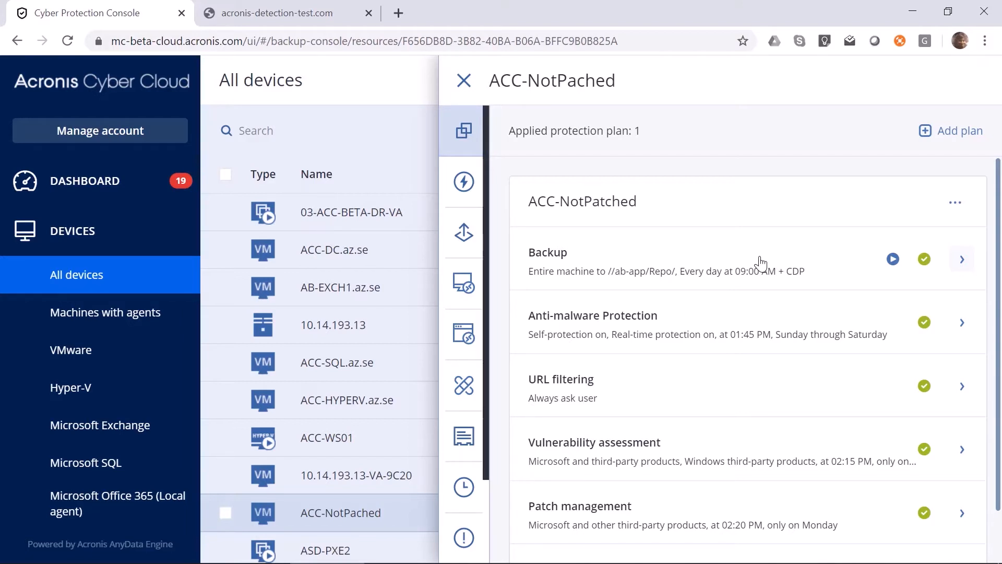
click(953, 130)
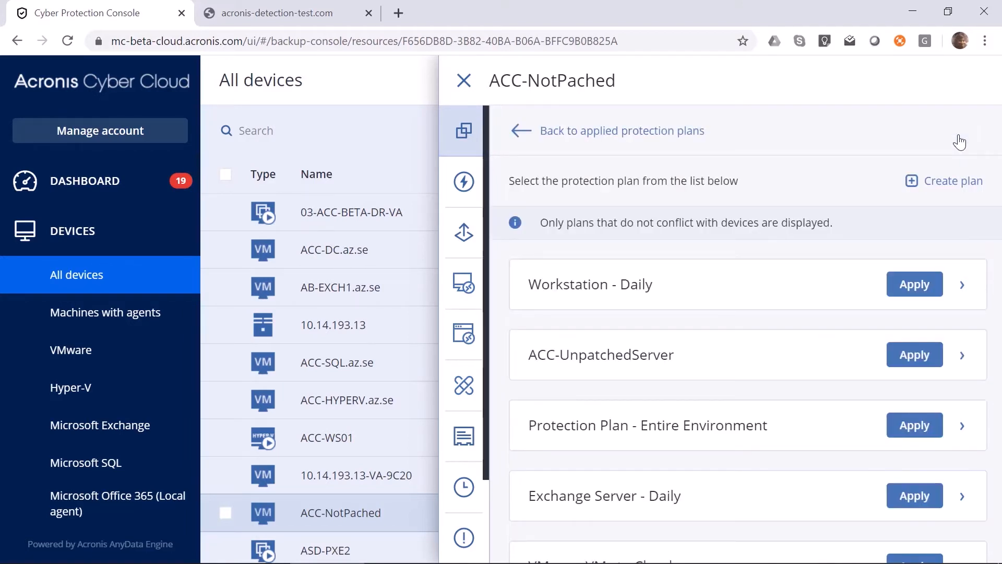
click(938, 189)
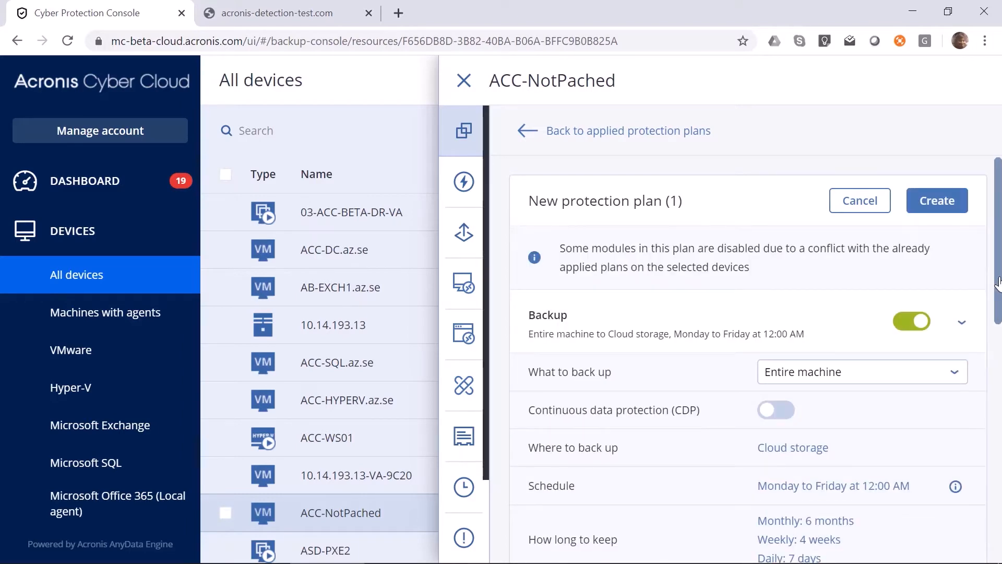
Step: Review the backup scheme and schedule options in the new plan's Backup module
drag(997, 284, 998, 347)
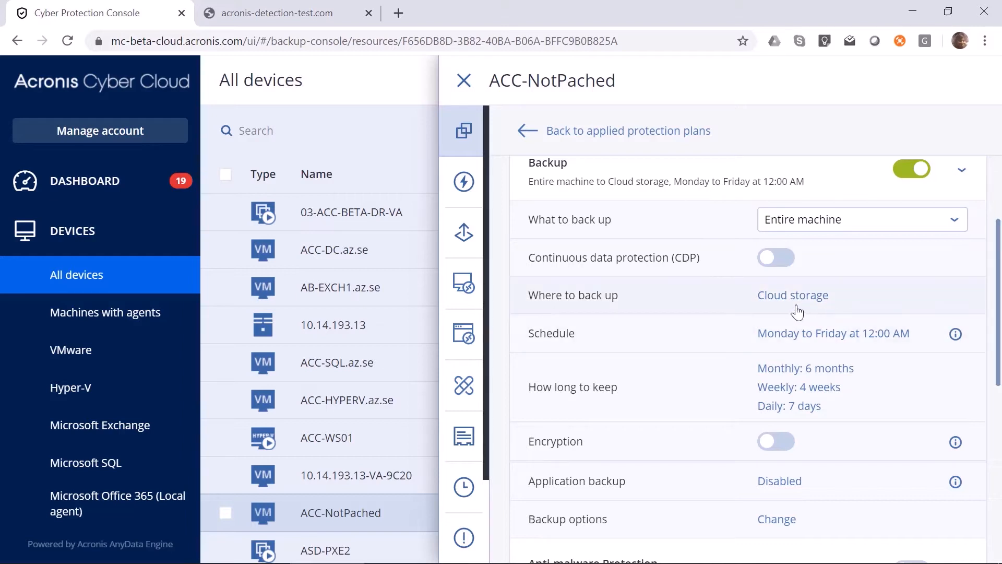
click(861, 334)
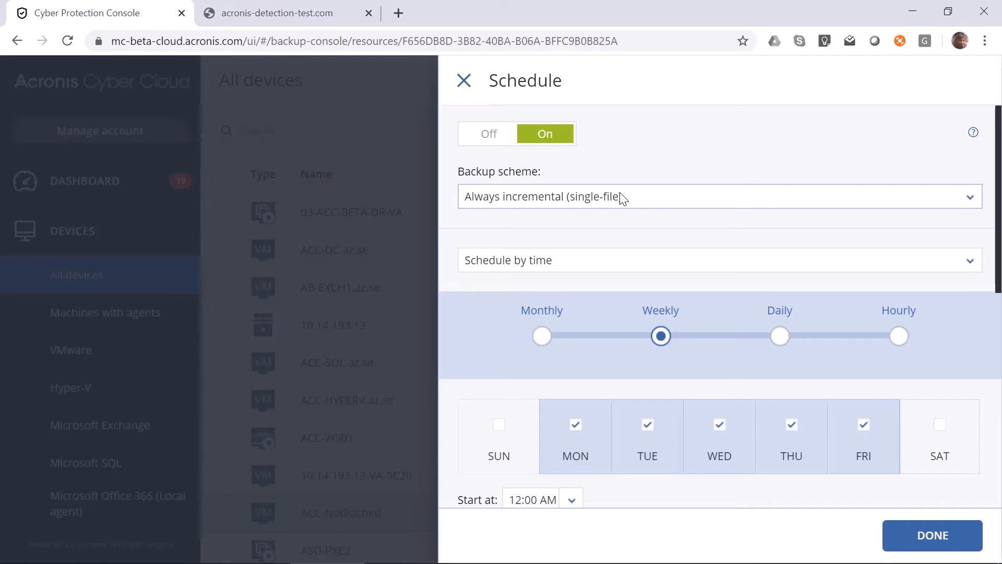
click(464, 79)
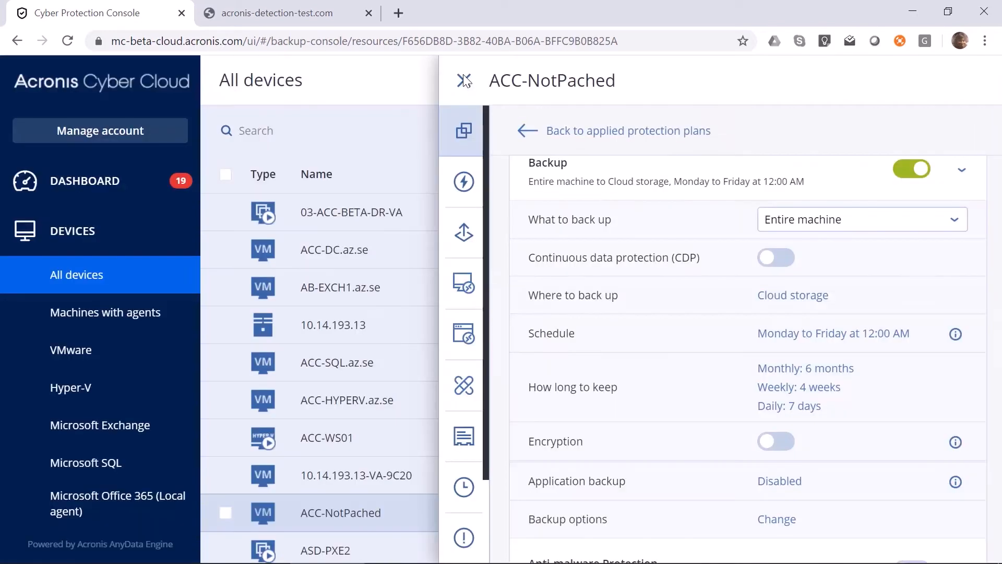
Step: Set the new plan's backup cleanup rule to Keep backups indefinitely
click(611, 398)
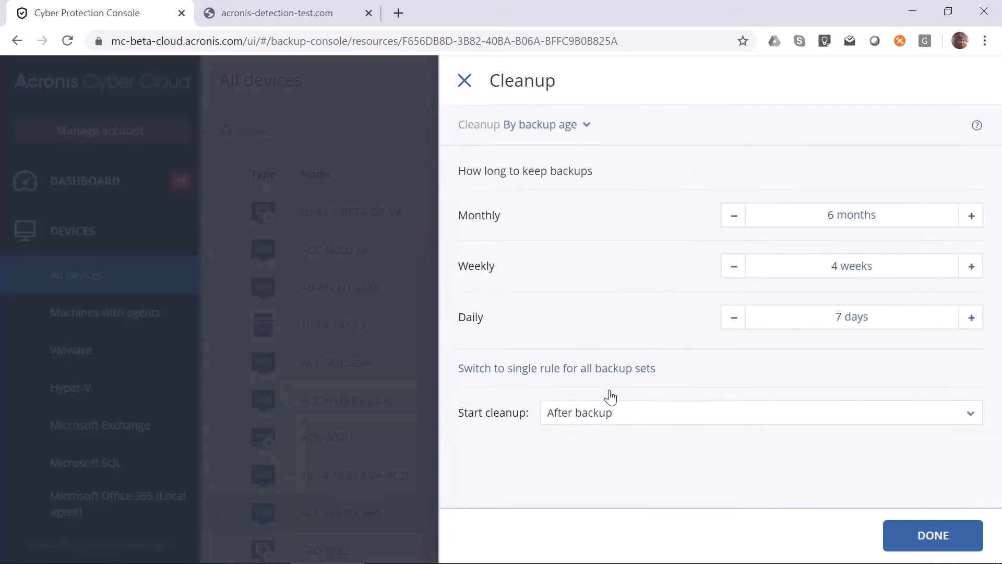
click(576, 126)
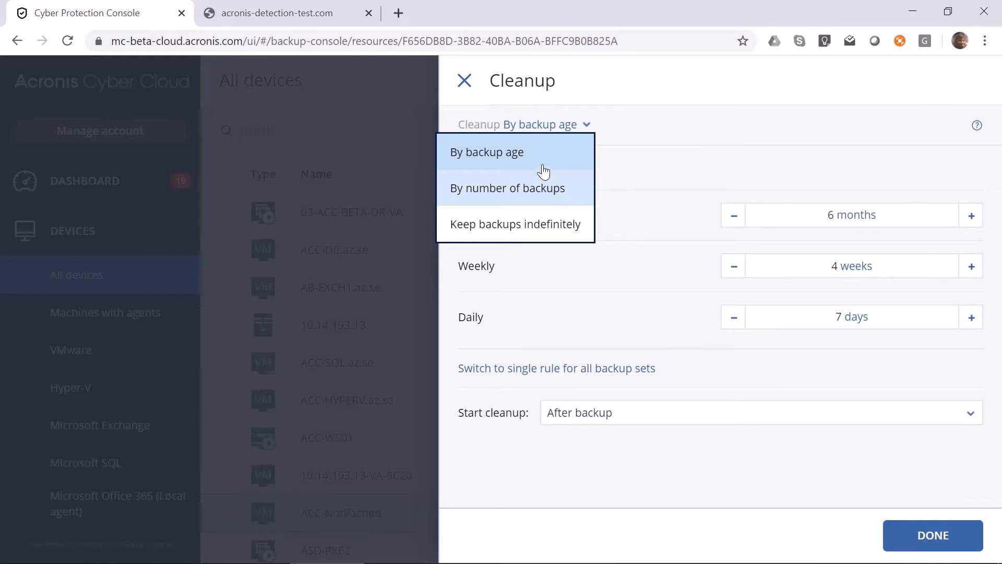
click(545, 224)
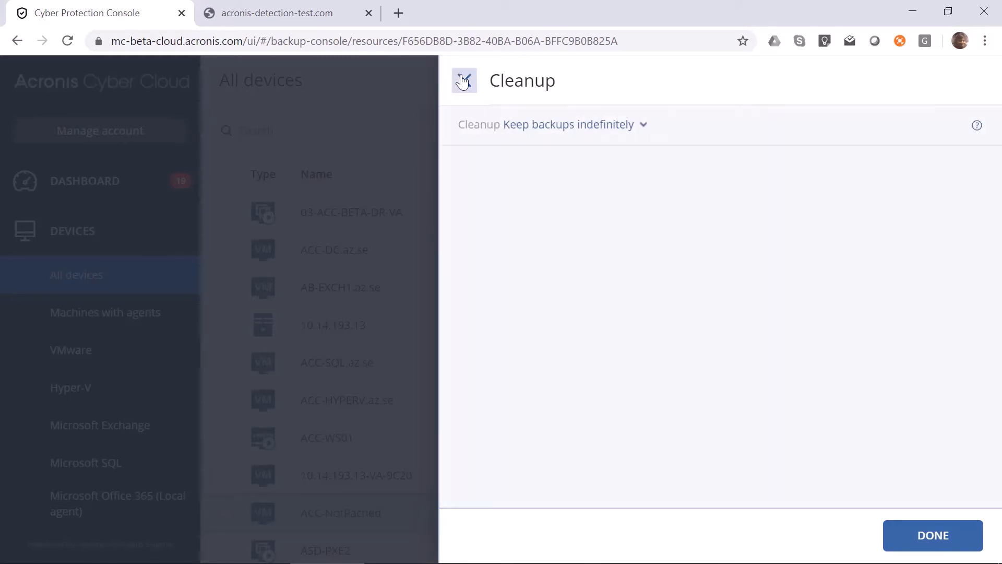
click(464, 81)
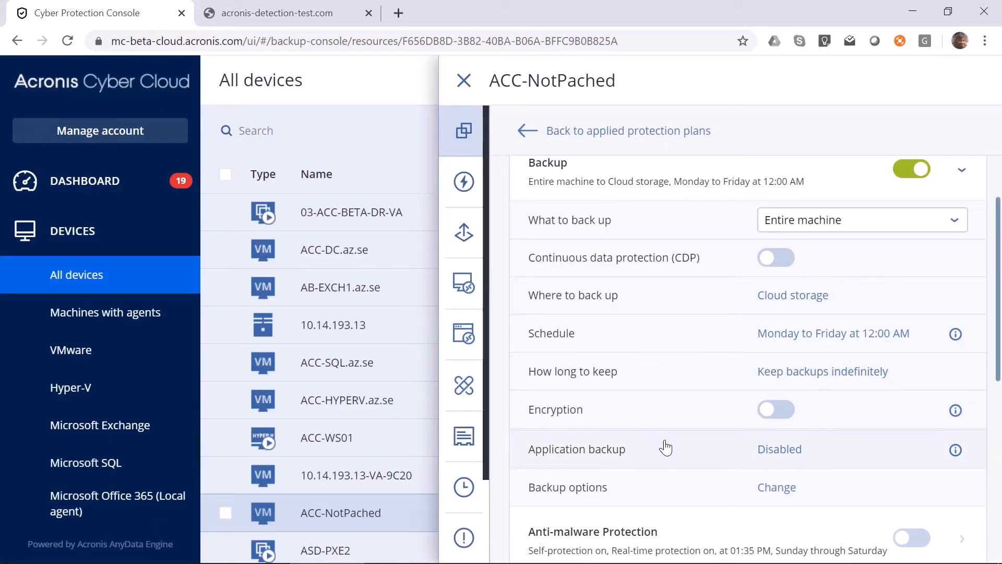
Step: Review the application backup options and turn on continuous data protection (CDP) for the plan's backup
click(667, 449)
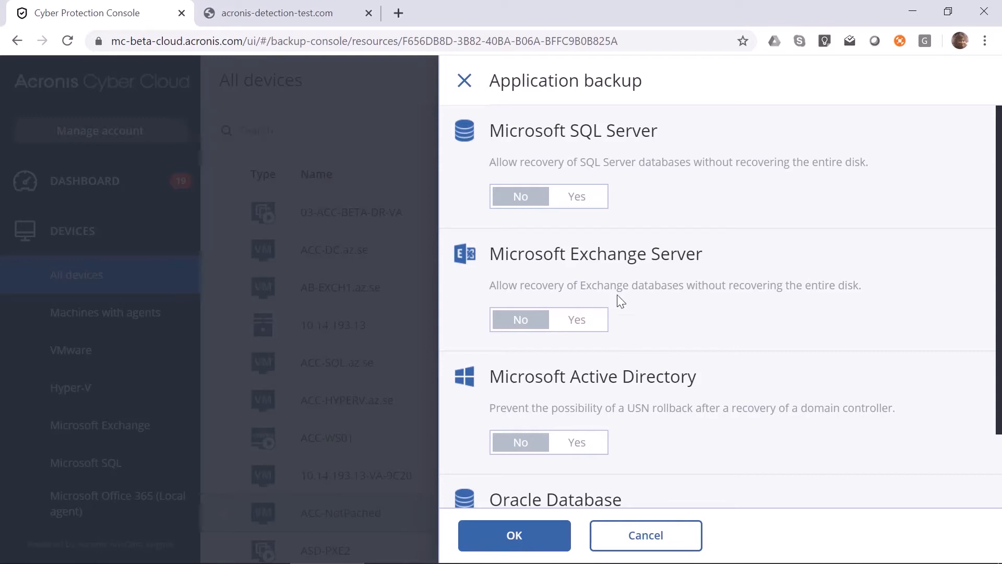
click(464, 81)
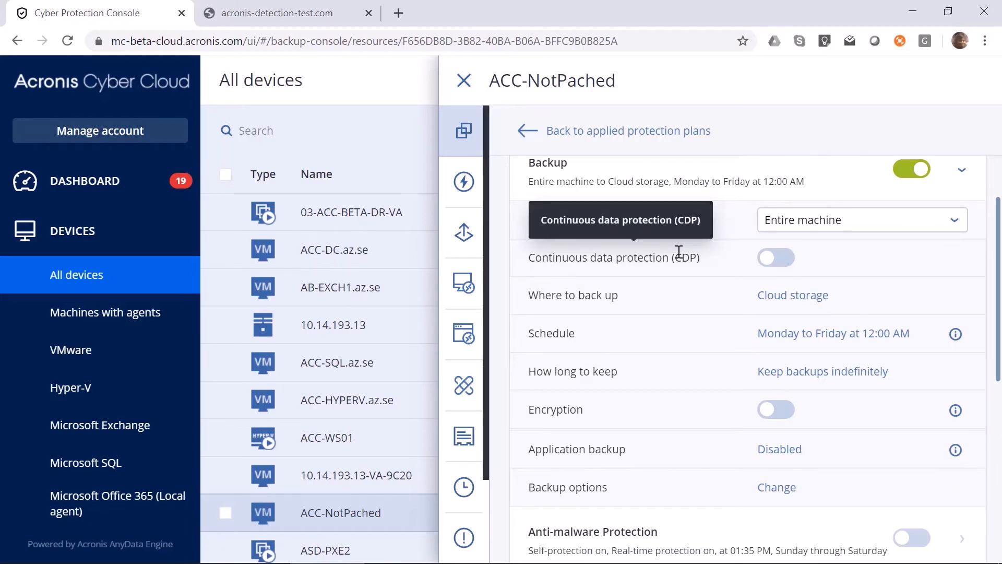
click(787, 271)
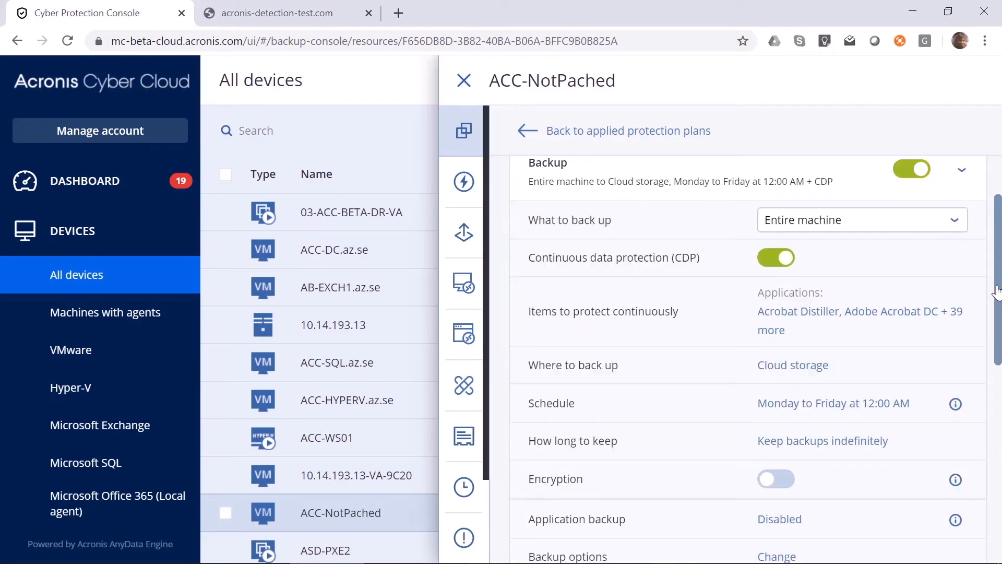
Step: Turn on Anti-malware Protection in the new plan and review its expanded settings
drag(997, 289, 998, 459)
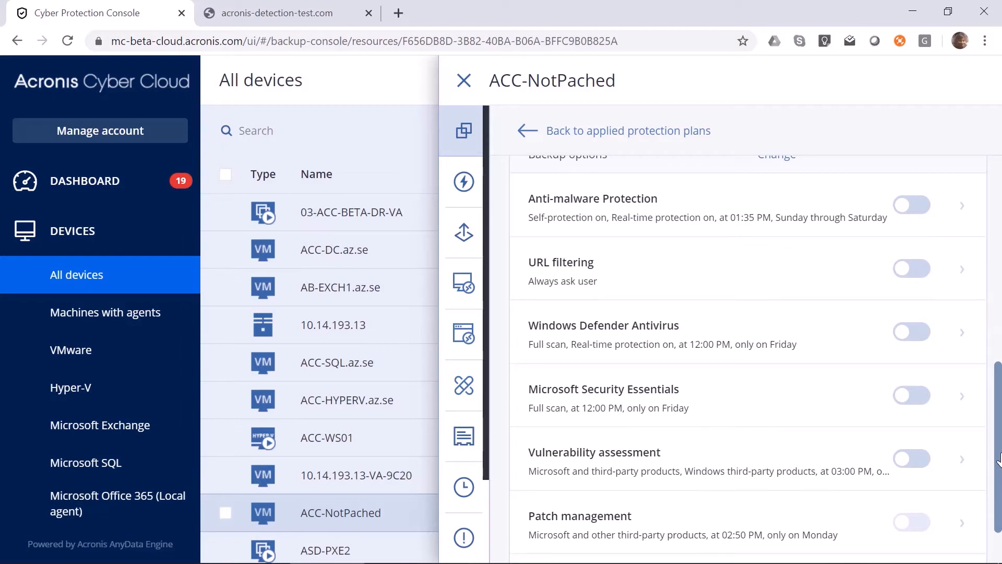
click(919, 206)
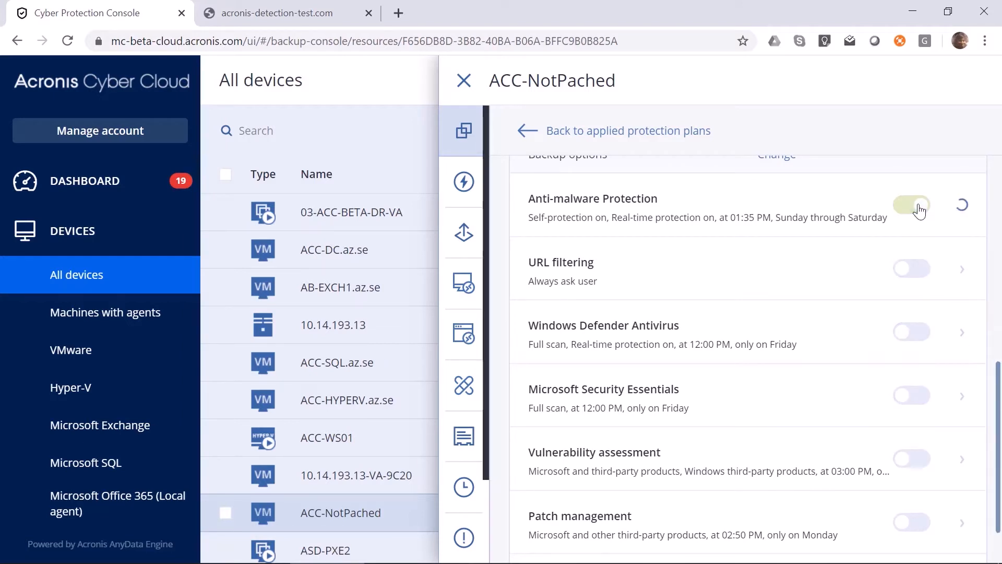
click(962, 206)
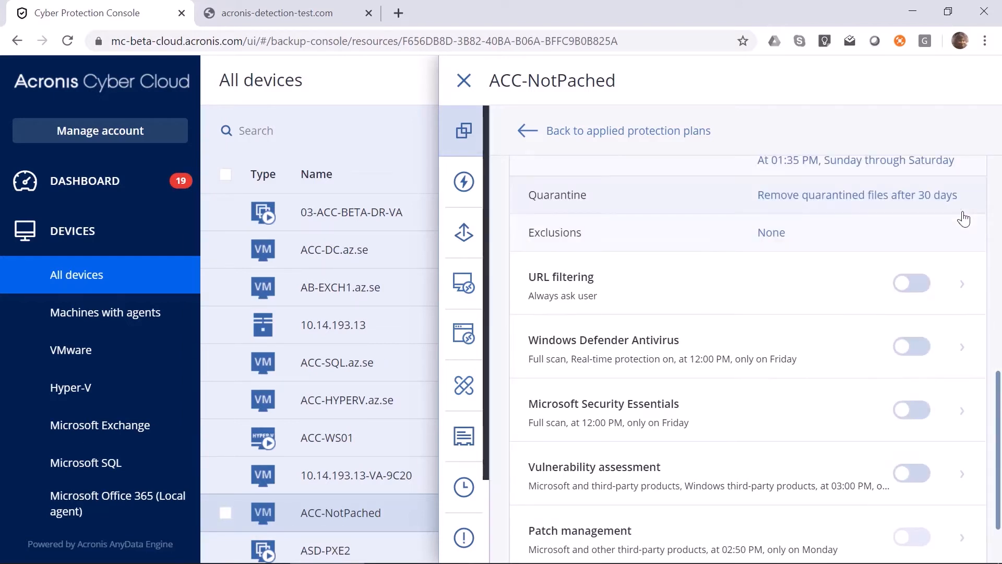
drag(998, 397, 997, 273)
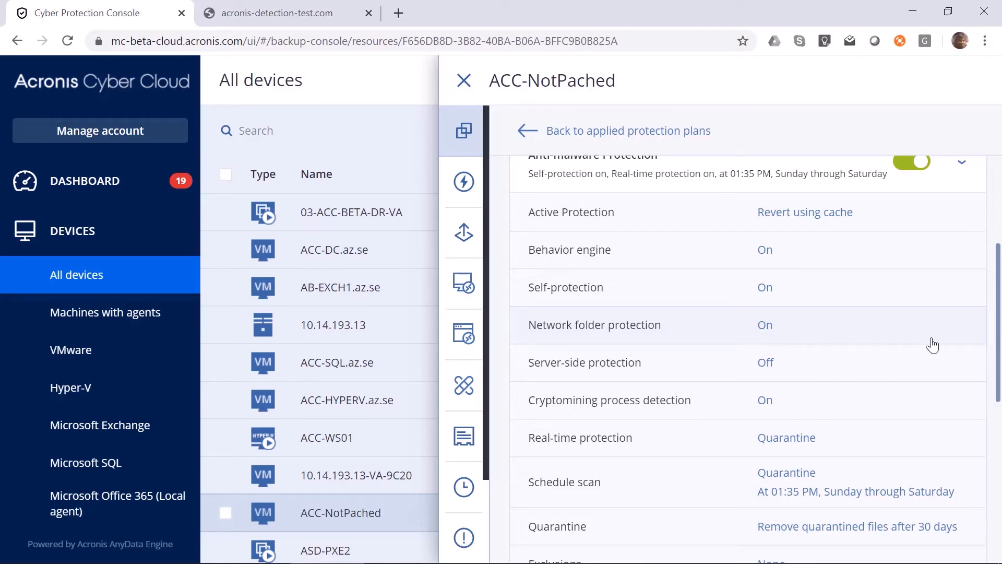
scroll(998, 345, down, 3)
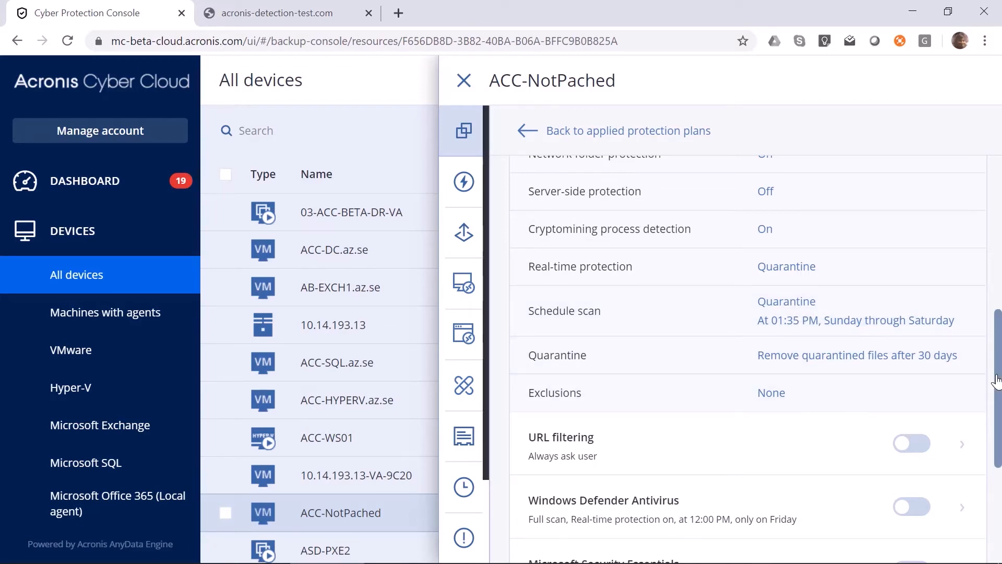
Step: Turn on Vulnerability assessment in the new plan and expand its scope and schedule settings
drag(997, 380, 998, 472)
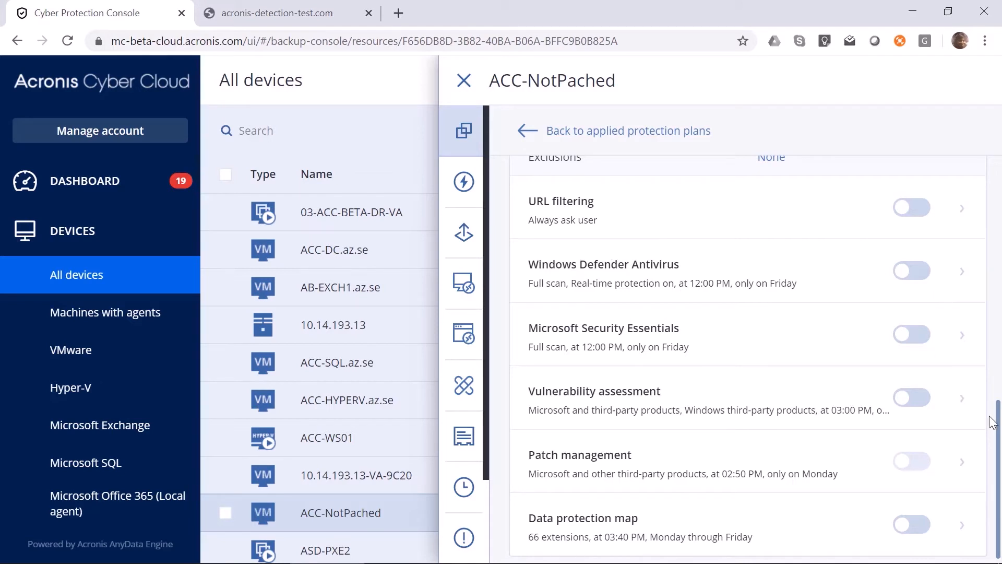
drag(998, 425, 998, 476)
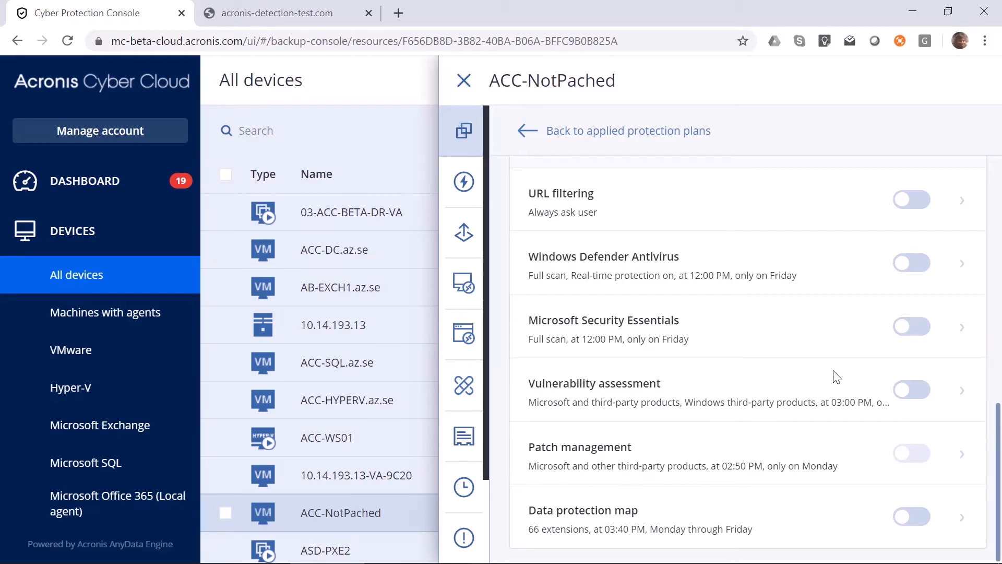
click(912, 396)
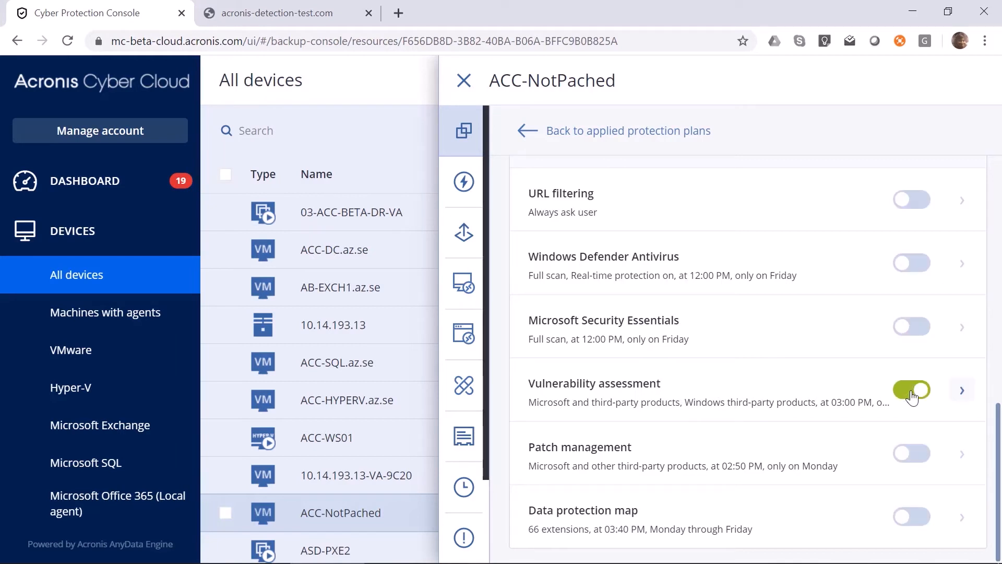
click(962, 390)
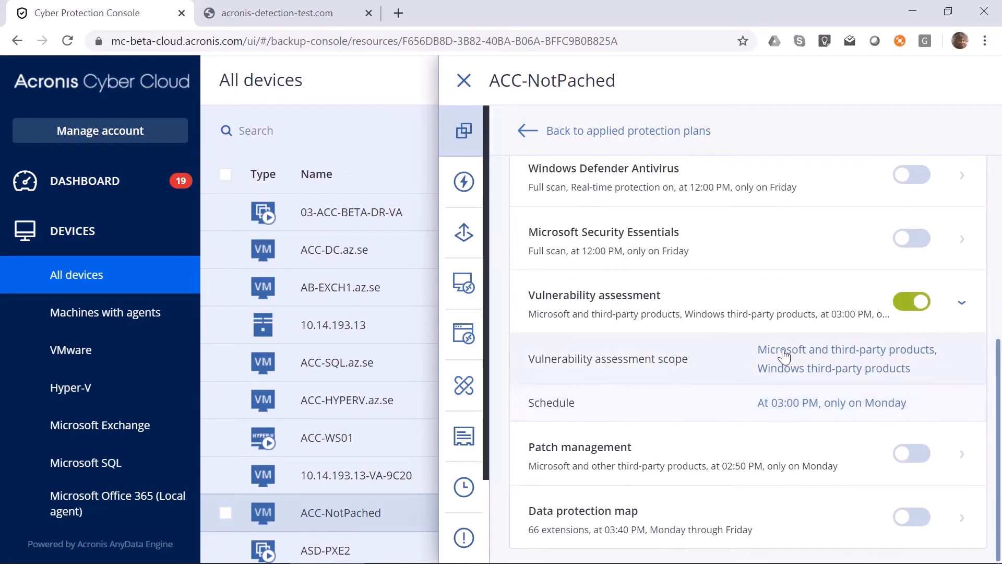
Step: Turn on Patch management, expand its update settings, and enable the Data protection map module
click(911, 457)
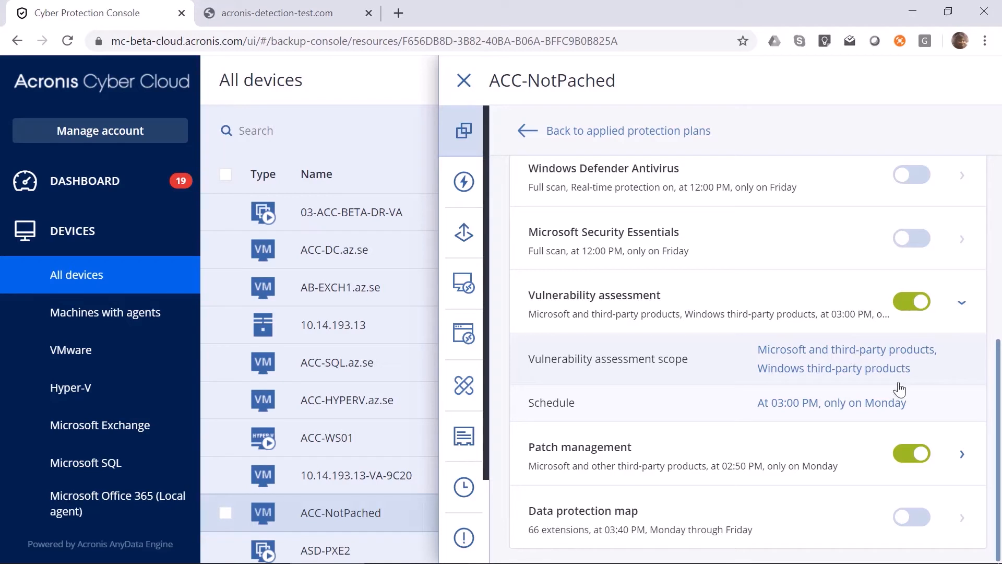
click(962, 454)
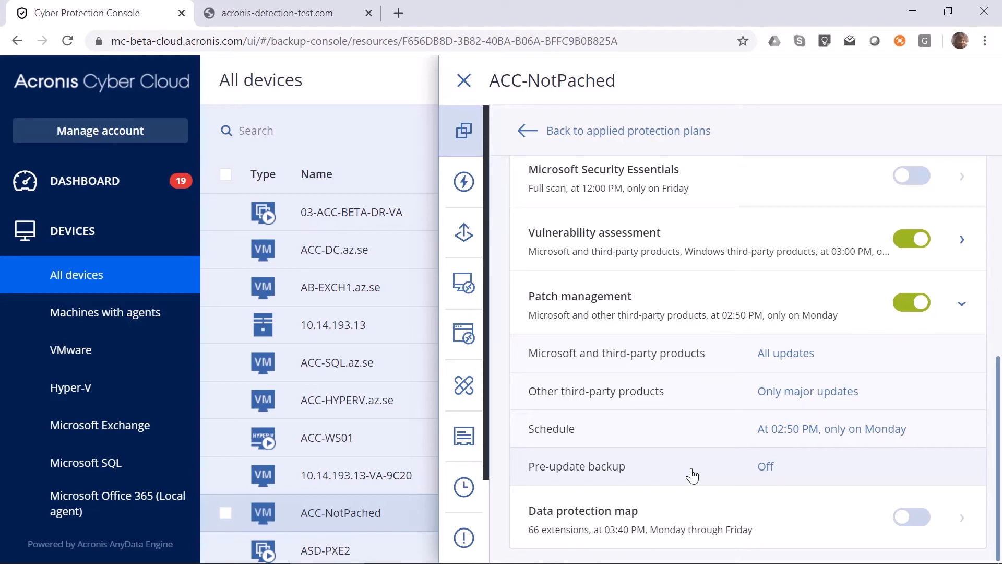
click(927, 521)
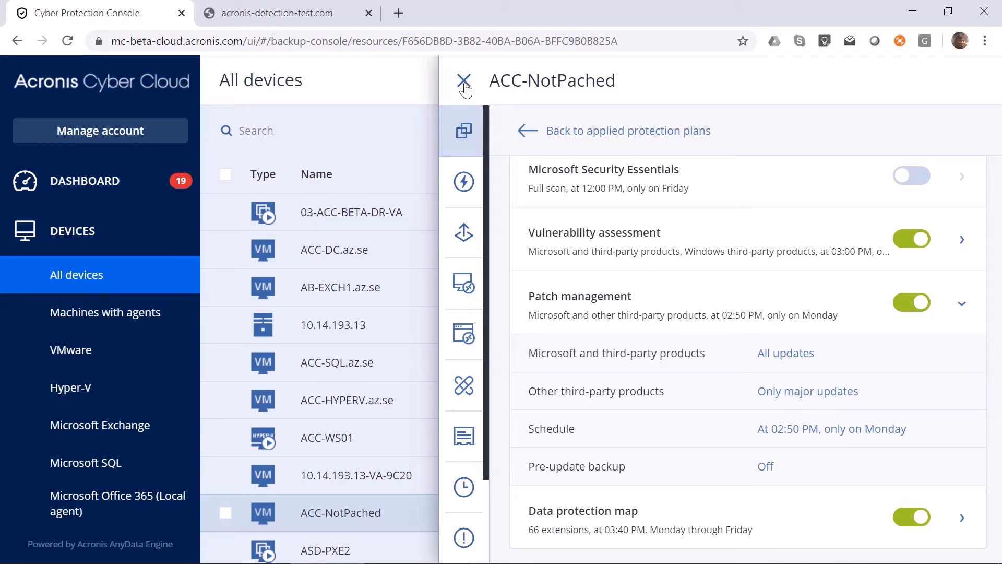
Step: Switch to the acronis-detection-test.com page and open its malware category test URL
click(318, 19)
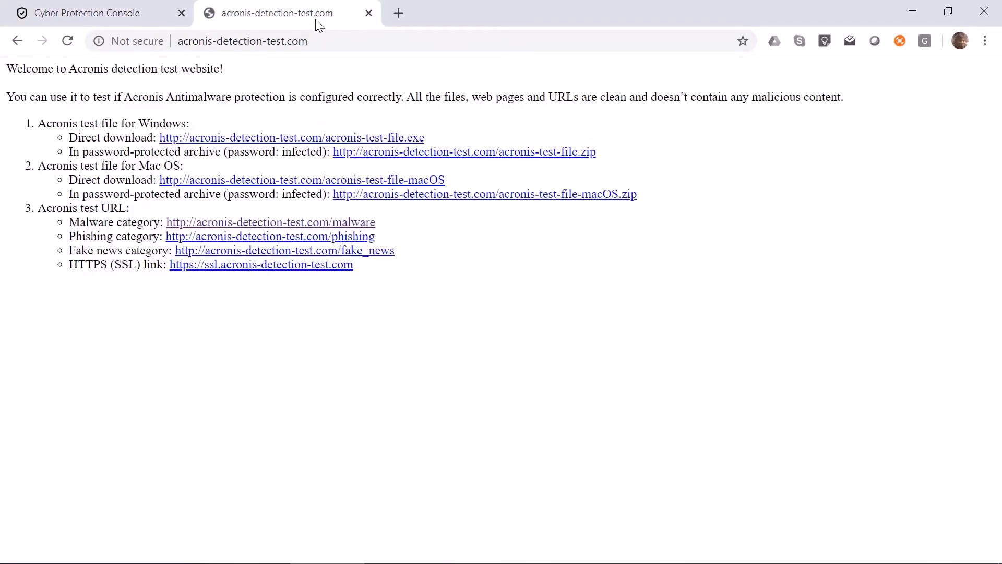
click(339, 225)
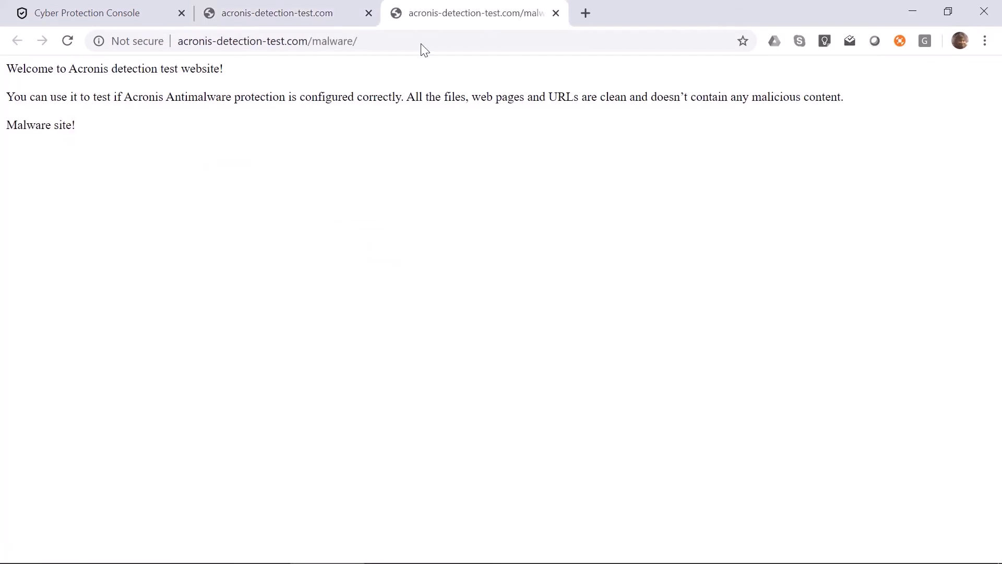
Step: Switch to the cyberdemo.acronis.hejmo.net remote desktop session and open acronis-detection-test.com/malware in its browser
click(431, 47)
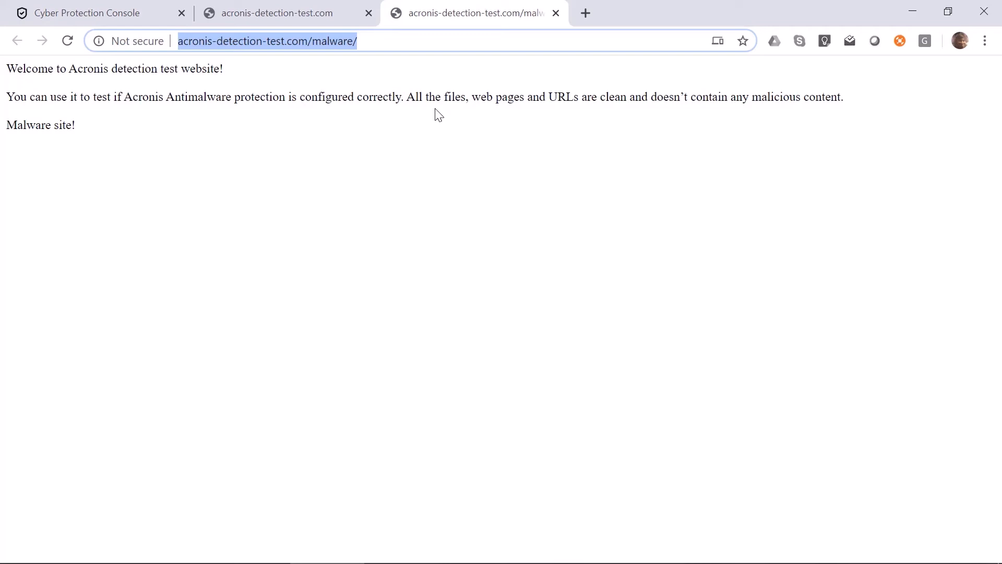
key(alt+Tab)
key(alt+Tab)
key(alt+Tab)
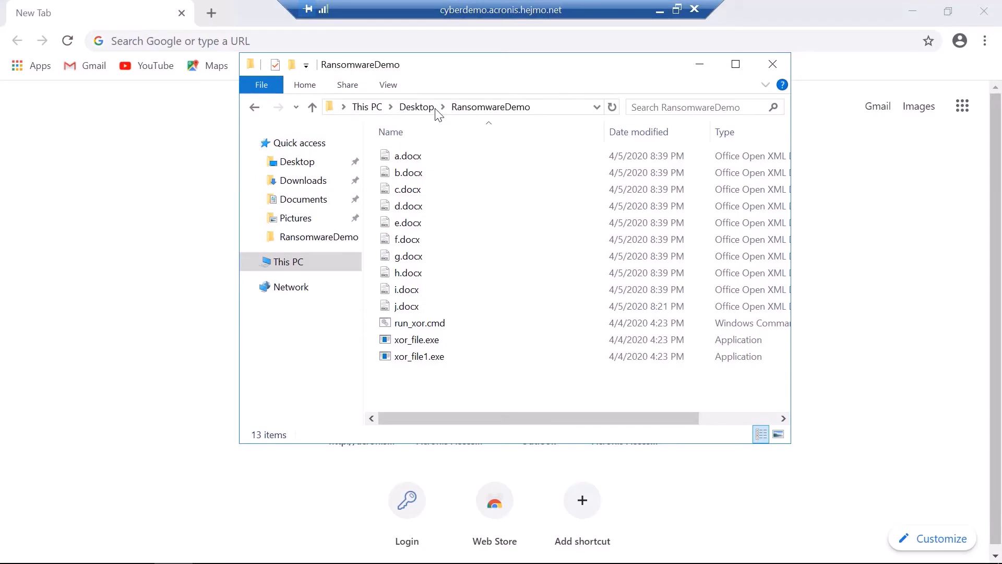
click(218, 41)
text(acr)
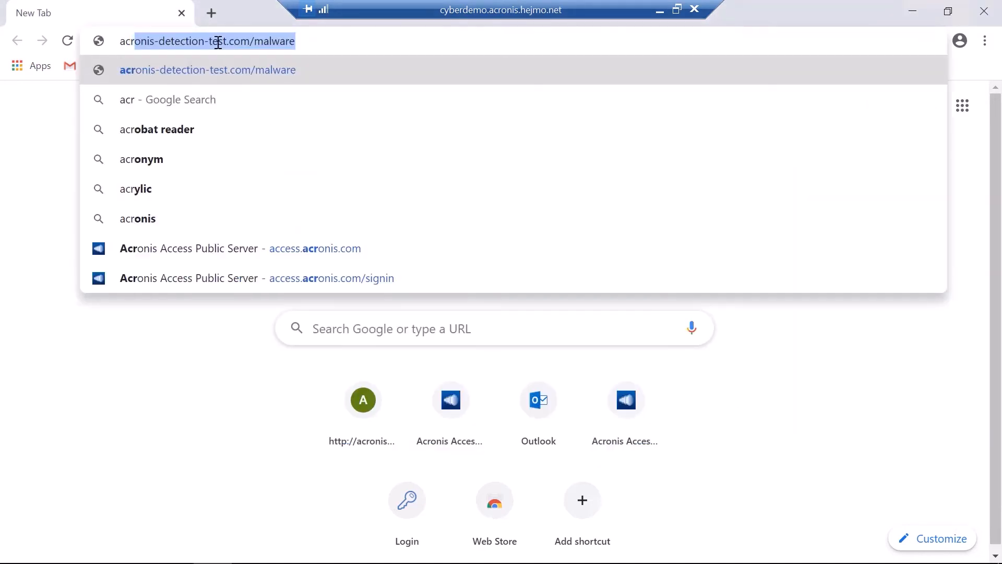
key(Return)
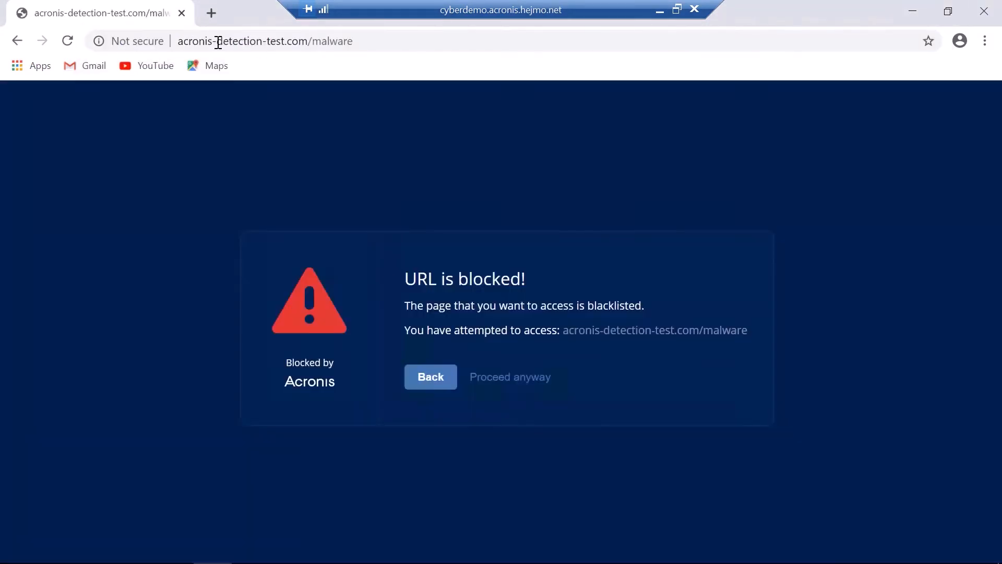
Step: Return to the Cyber Protection Console, leave the ACC-NotPached plan, and search all devices for "ec2"
click(659, 11)
click(152, 18)
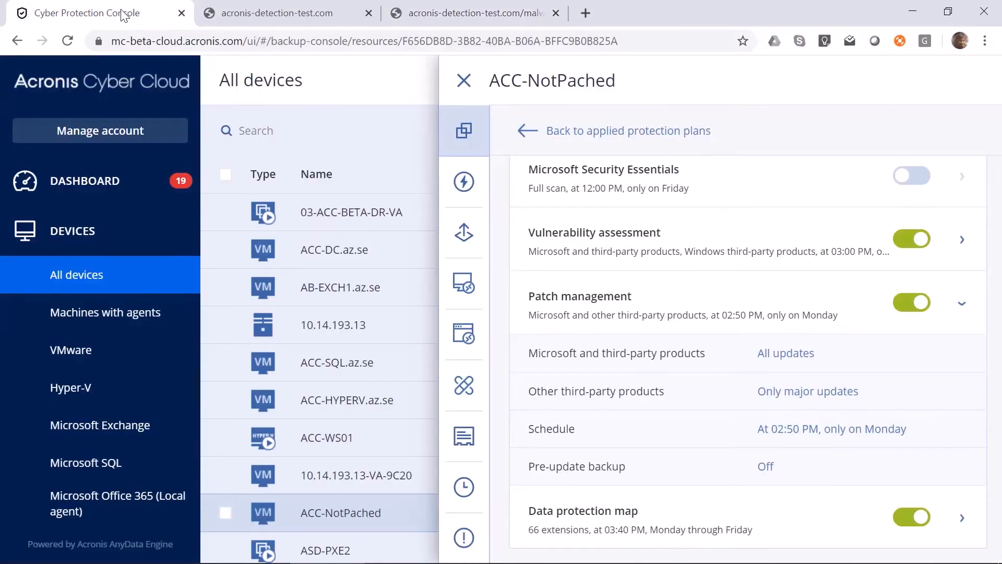
click(463, 84)
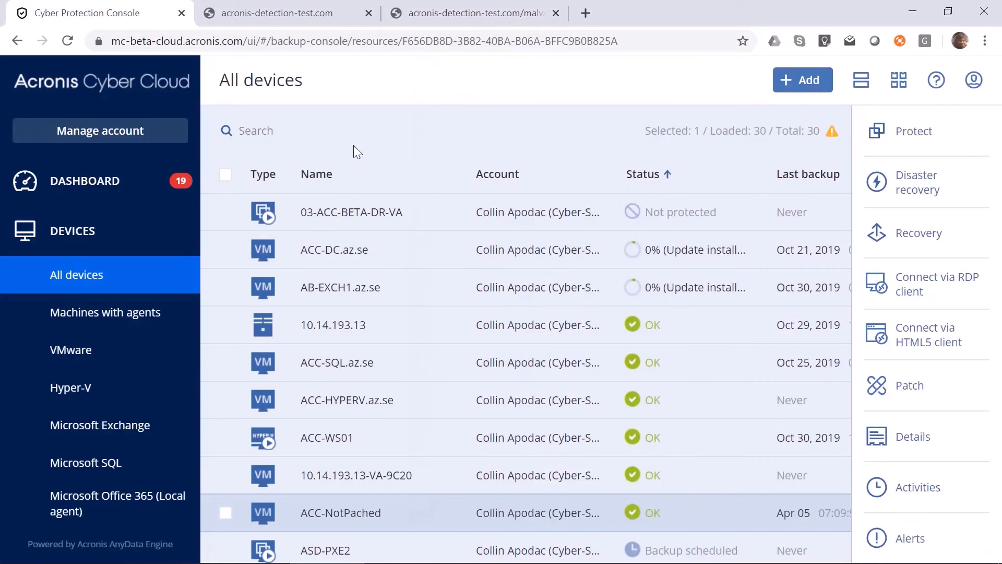
click(330, 130)
text(ec2)
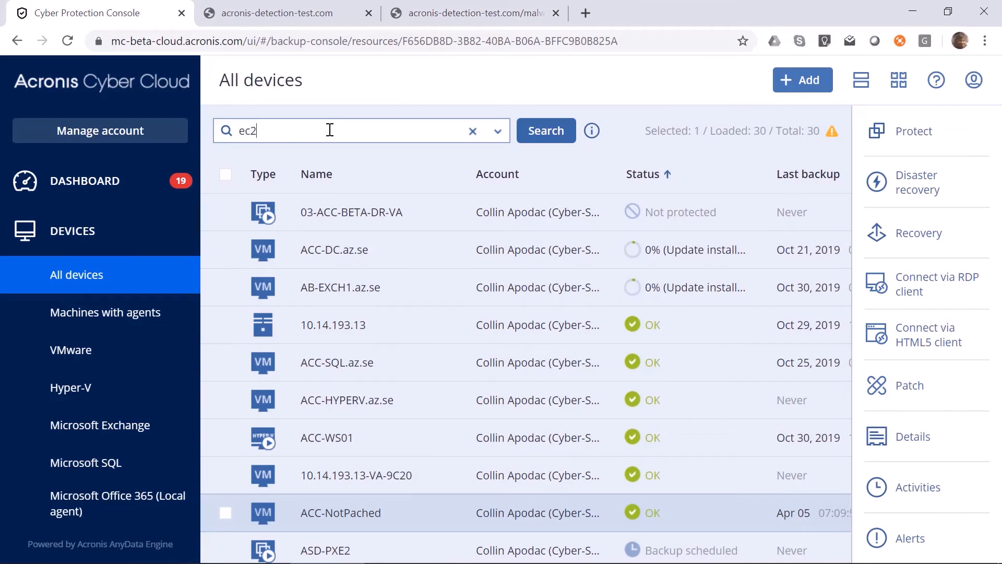
key(Return)
Step: Open the alerts of device EC2AMAZ-O6HIFS8 and examine the URL in the malicious URL alert
click(477, 211)
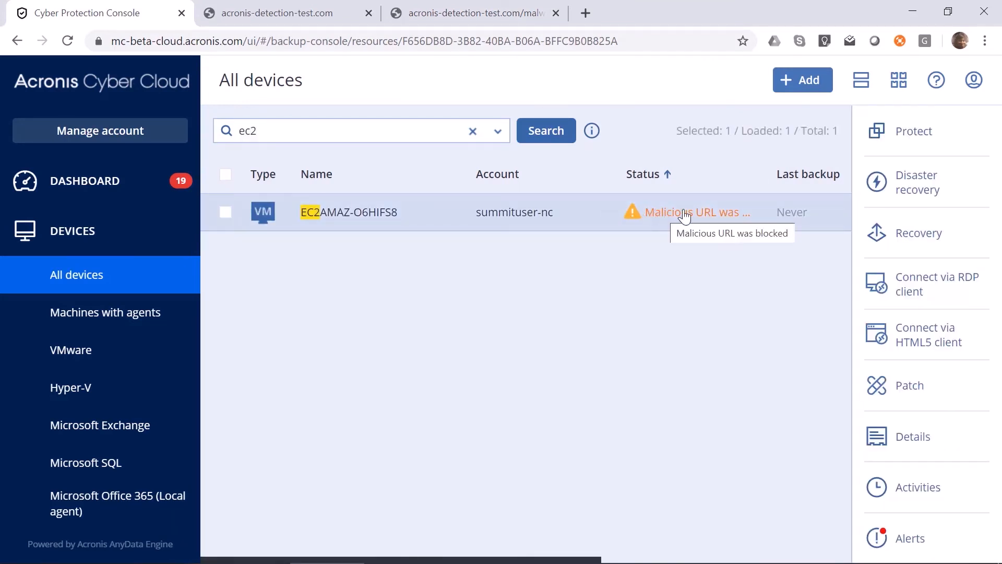
click(912, 539)
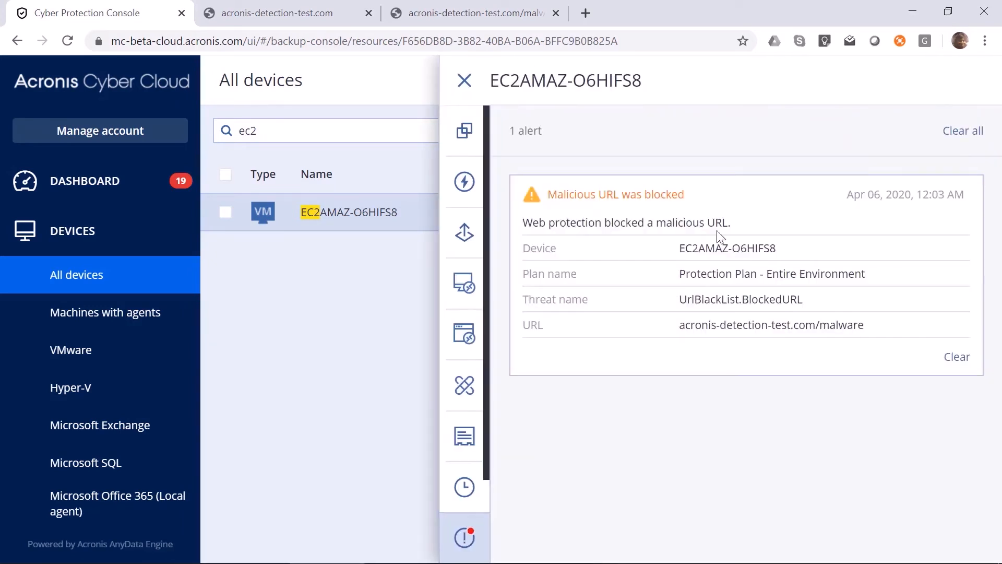
drag(680, 328, 893, 326)
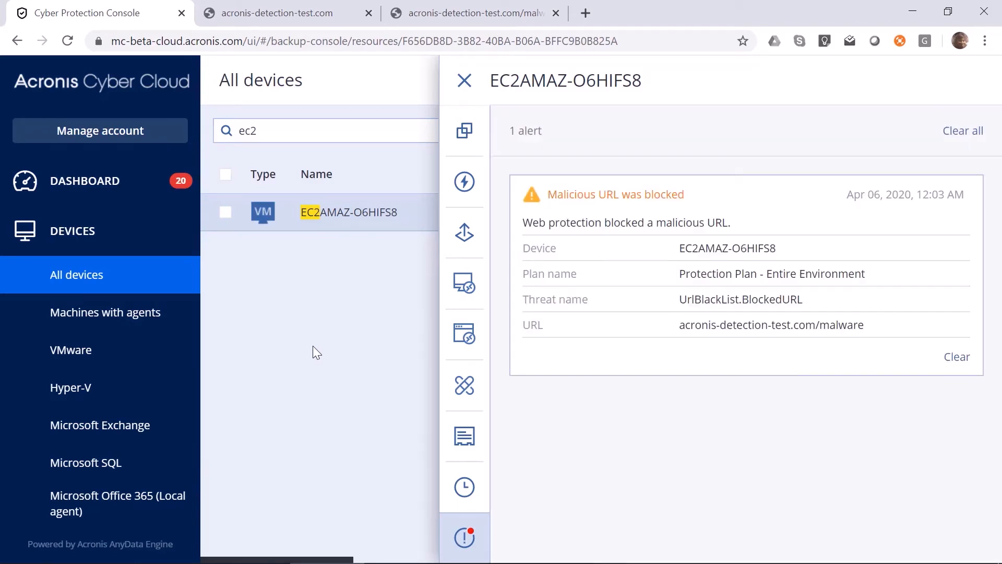
Step: Switch to the RansomwareDemo folder in the remote session, open a.docx, look through its contents, and close it
key(alt+Tab)
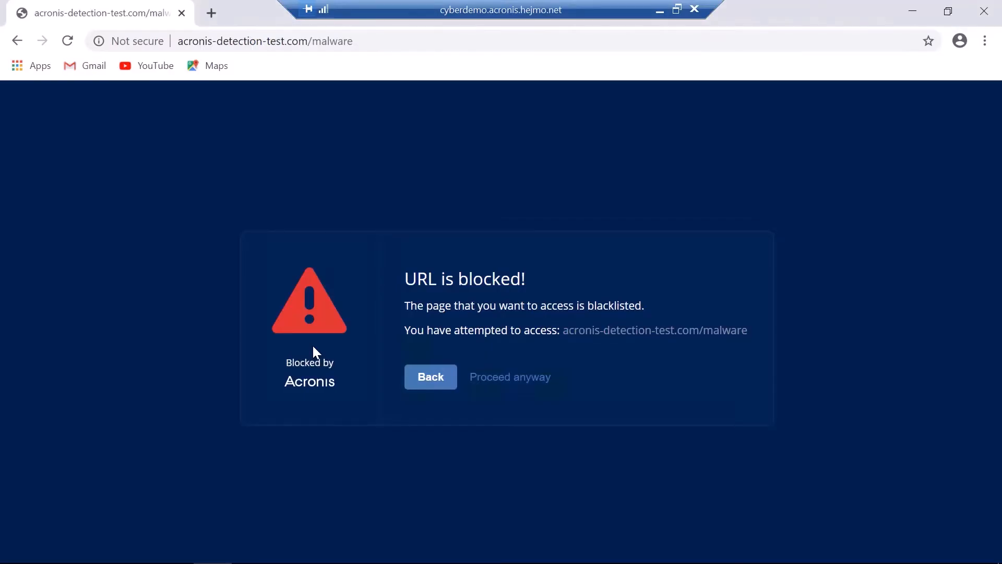
key(alt+Tab)
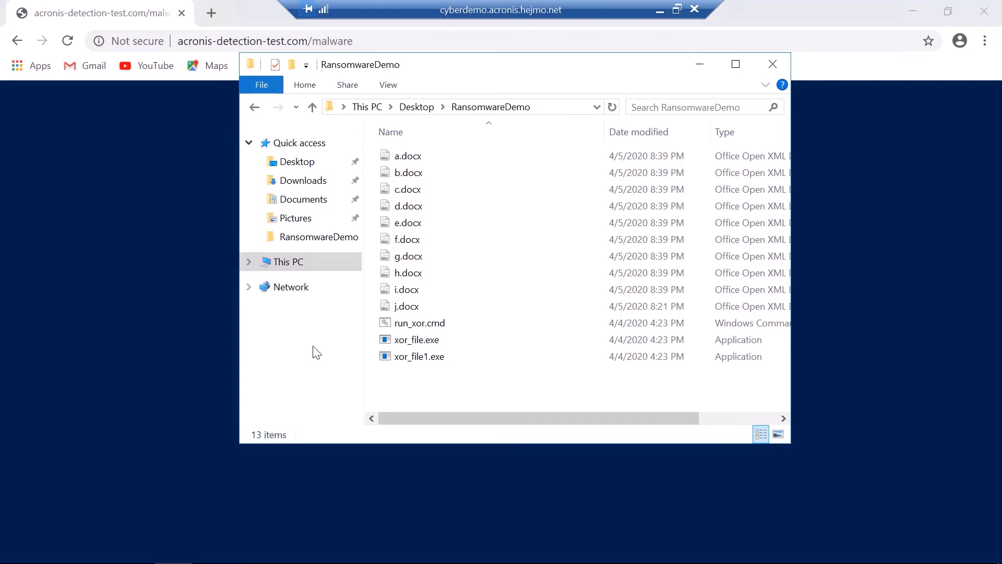
double_click(420, 158)
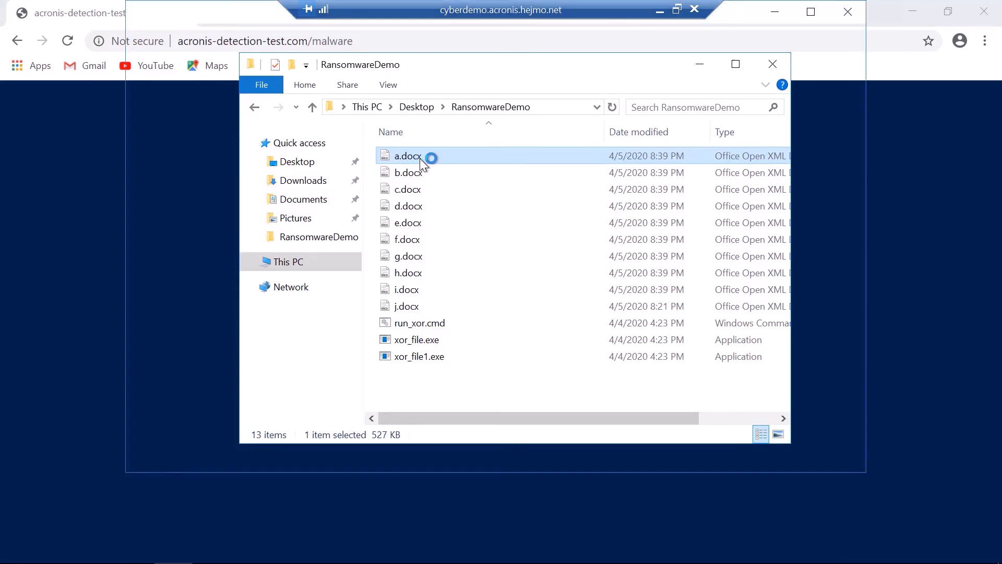
click(424, 297)
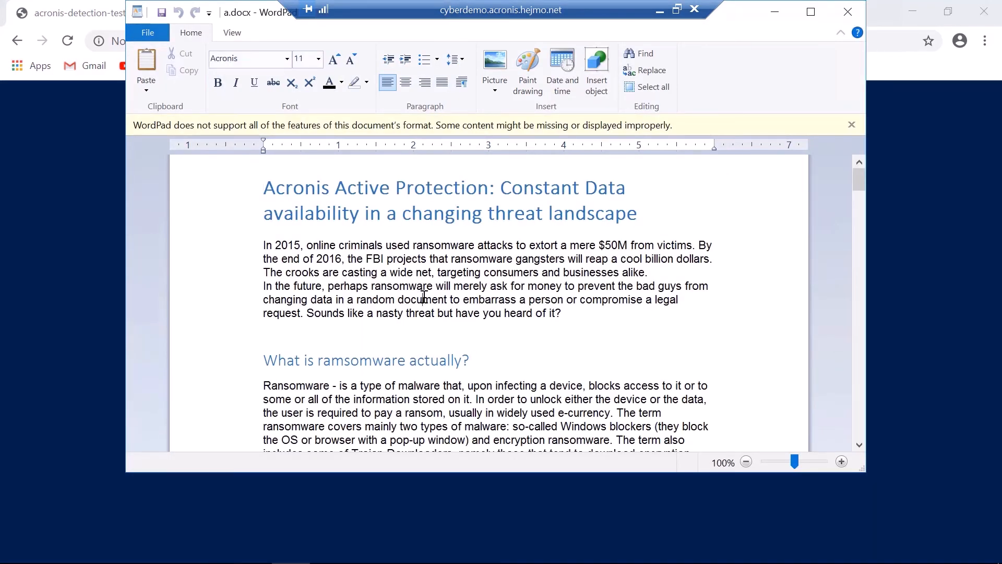
key(Page_Down)
key(Page_Down)
key(Page_Down)
key(Page_Down)
key(Page_Down)
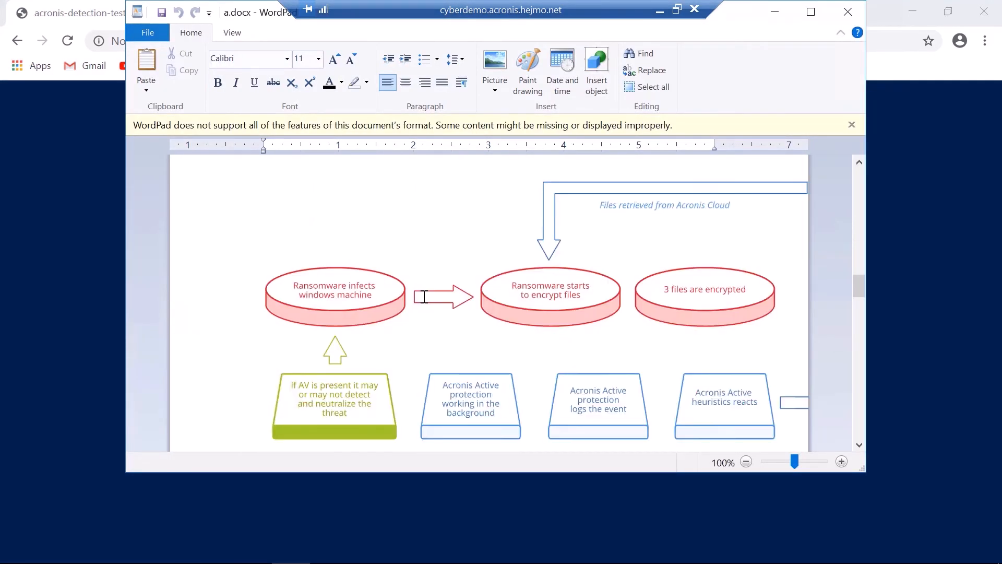
click(841, 19)
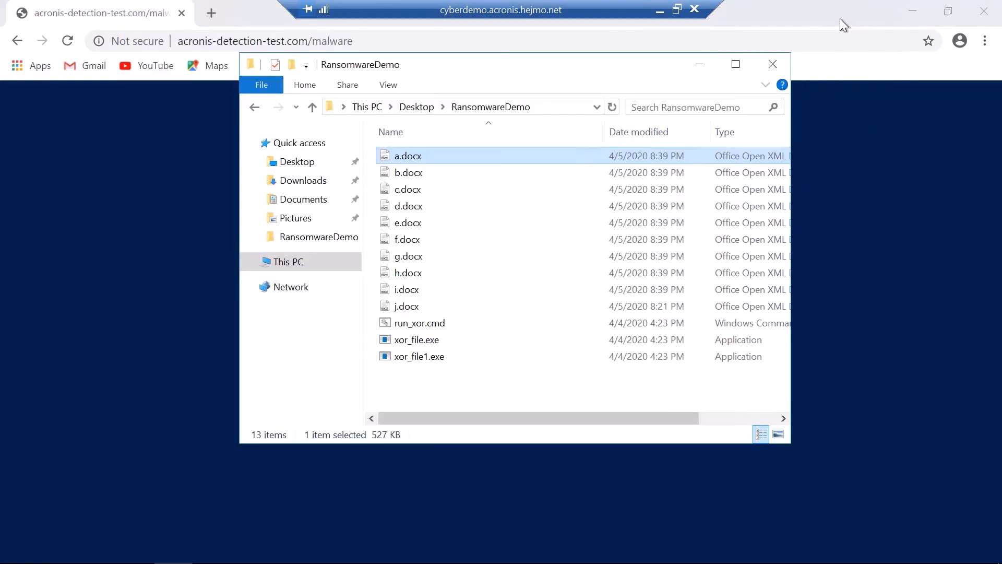
Step: Run the run_xor.cmd script from the RansomwareDemo folder, allow it past the security warning, and reposition the folder window
double_click(432, 327)
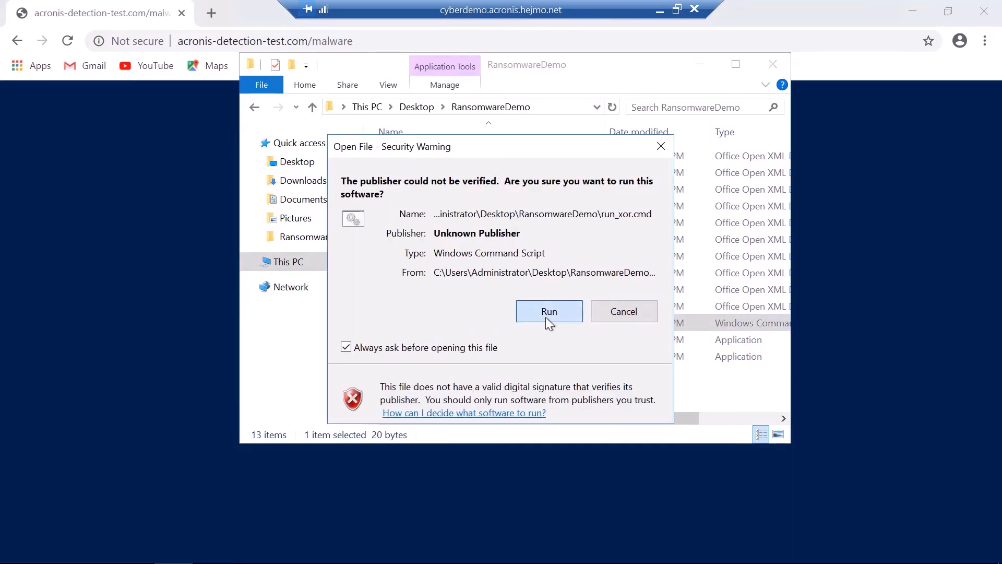
click(547, 316)
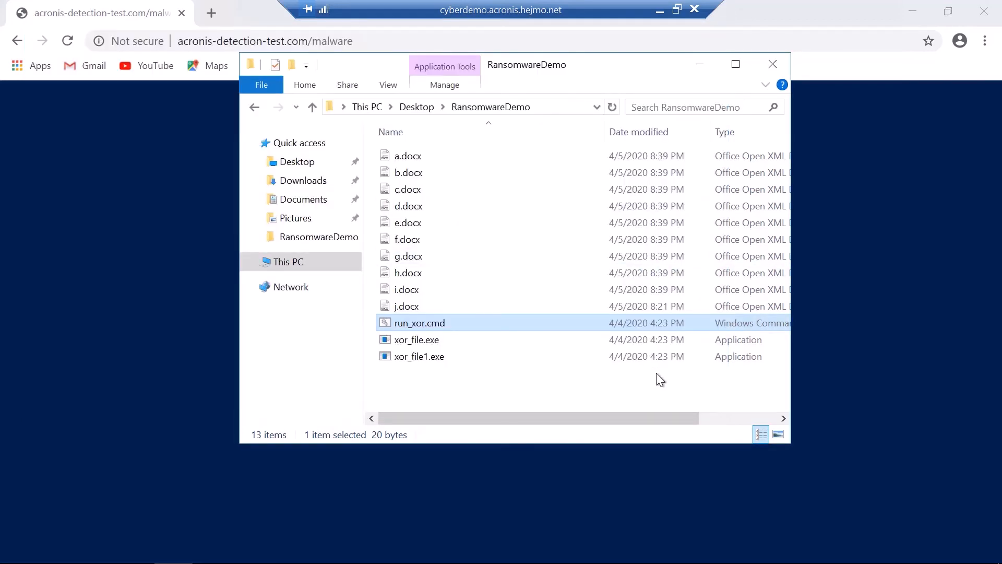
click(628, 405)
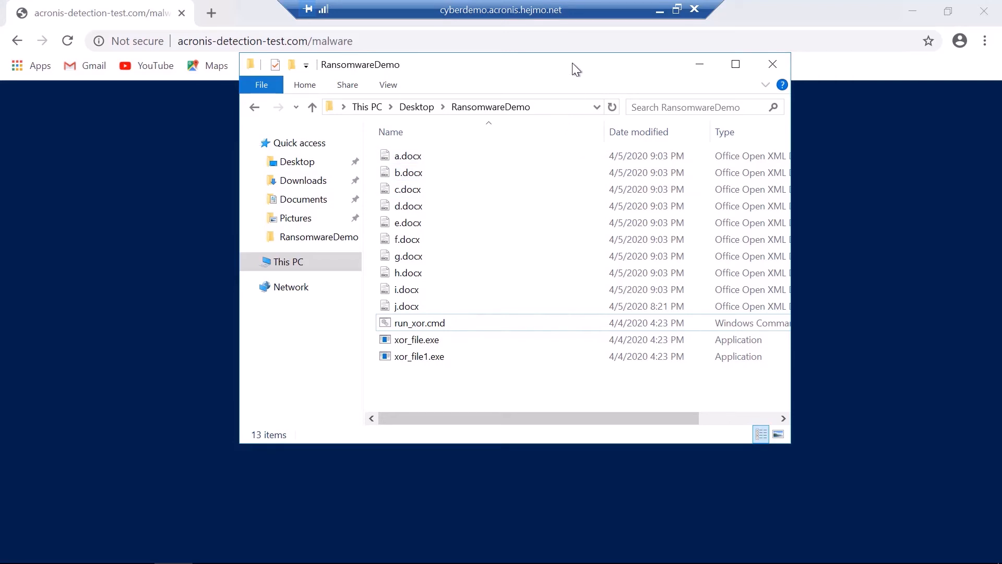
drag(572, 64, 654, 61)
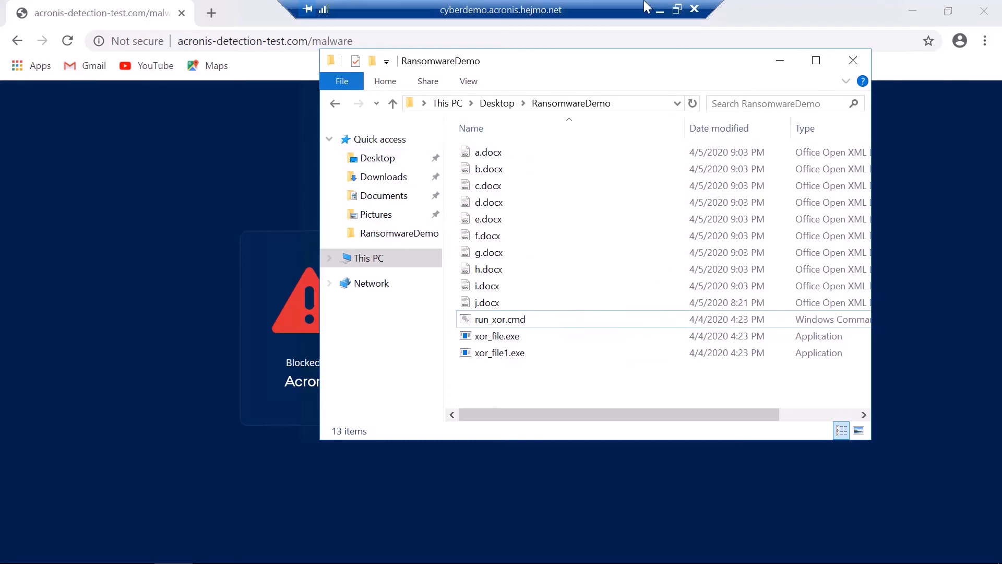
Step: Return to the Cyber Protection Console, reopen the alerts of EC2AMAZ-O6HIFS8, and examine the suspicious activity alert
click(659, 9)
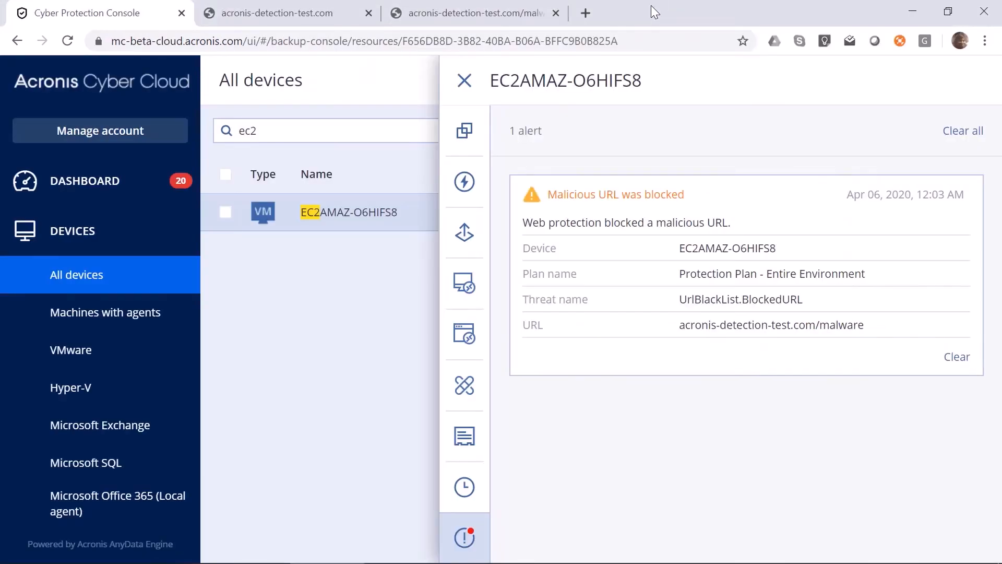
click(463, 79)
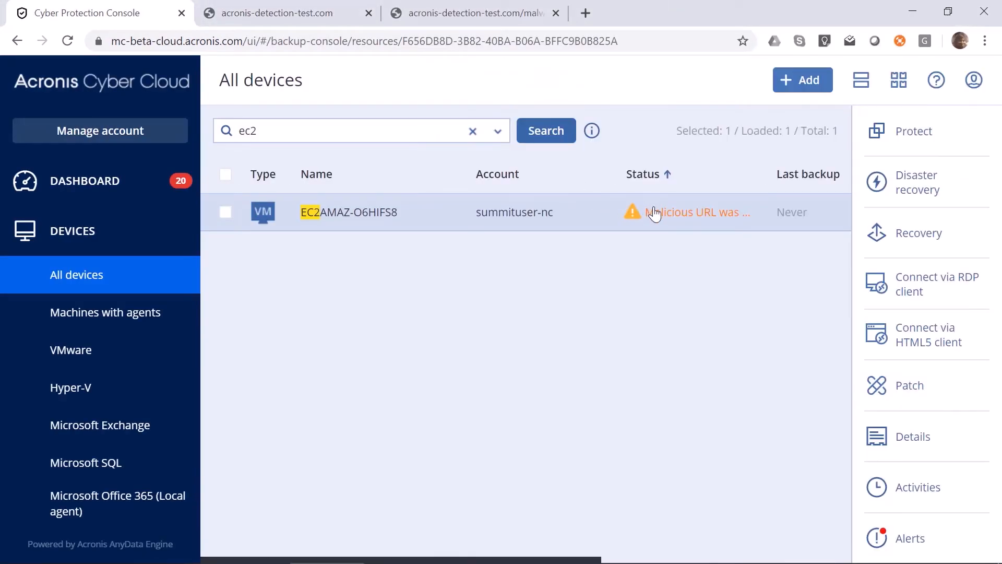
click(908, 552)
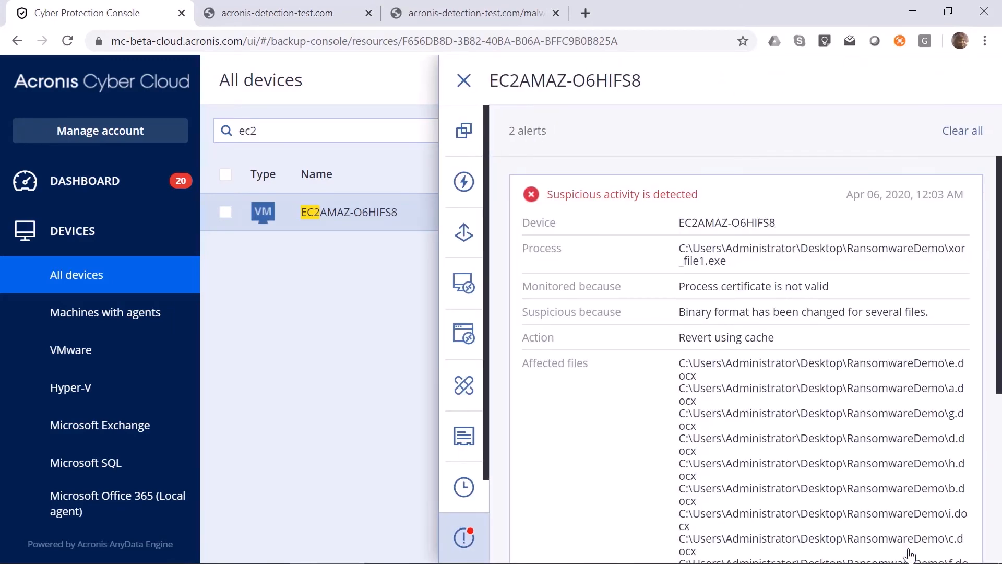
drag(558, 192, 670, 211)
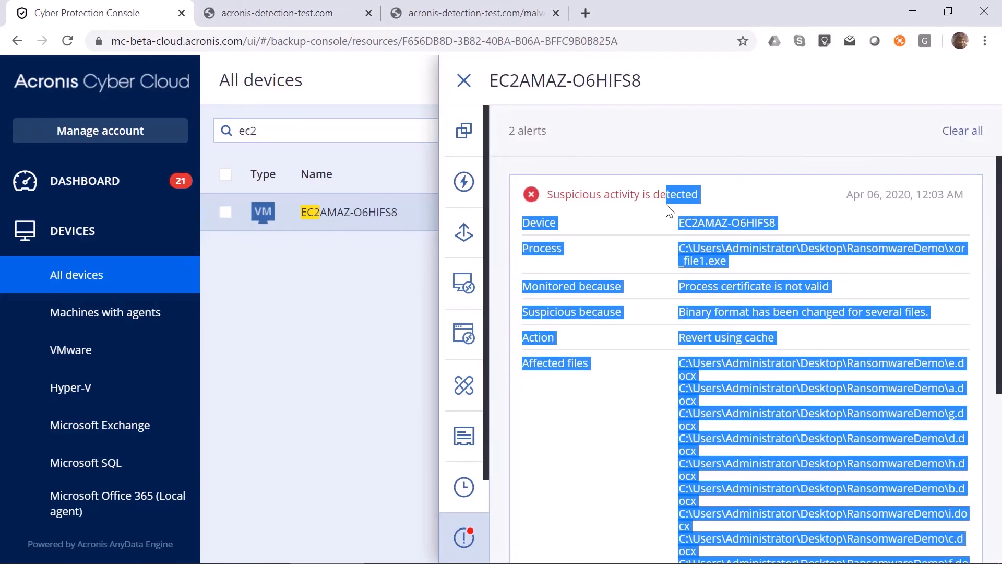
click(710, 438)
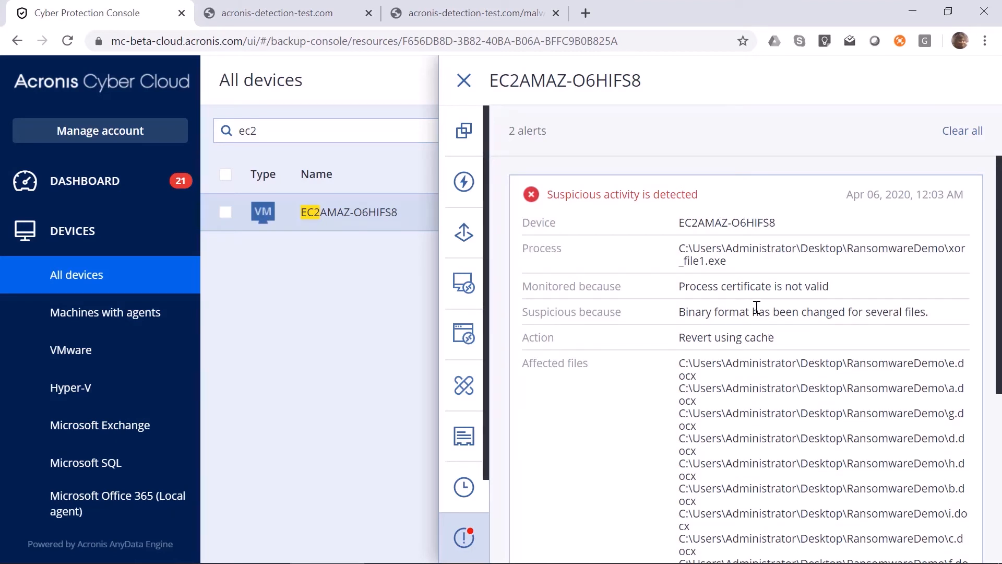
Step: Switch to the remote session, check that a.docx still opens, close it, and reposition the RansomwareDemo folder window
key(alt+Tab)
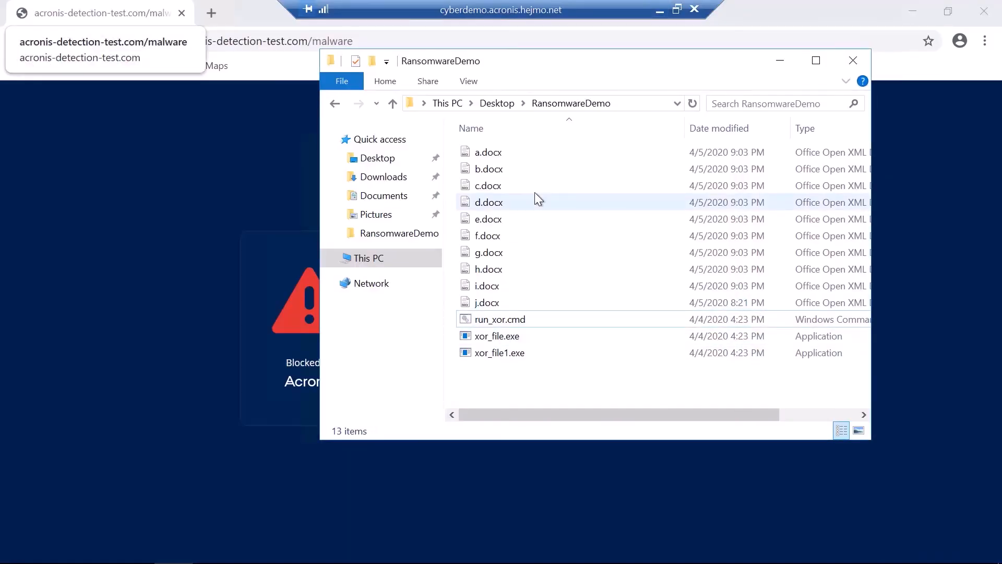
double_click(518, 151)
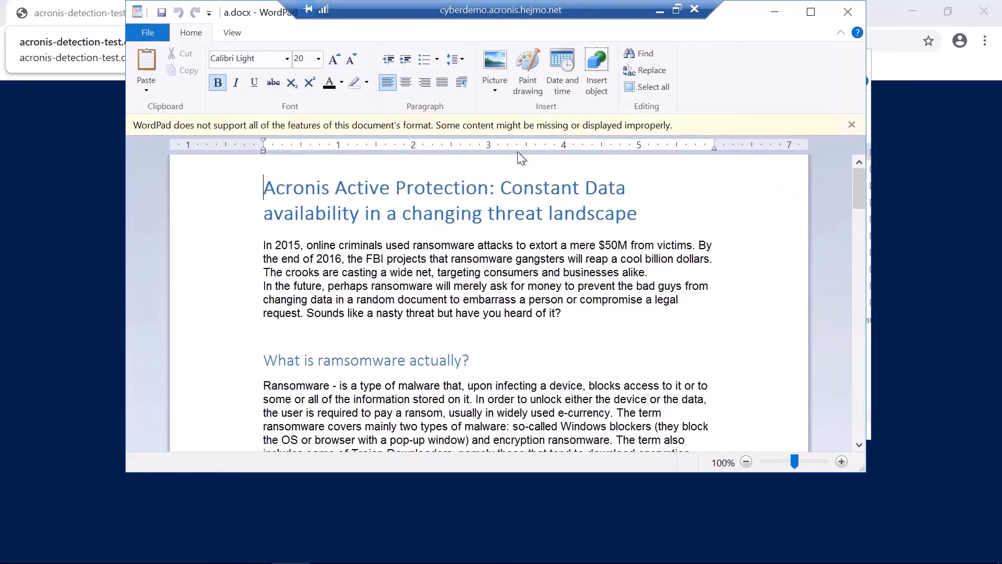
click(849, 12)
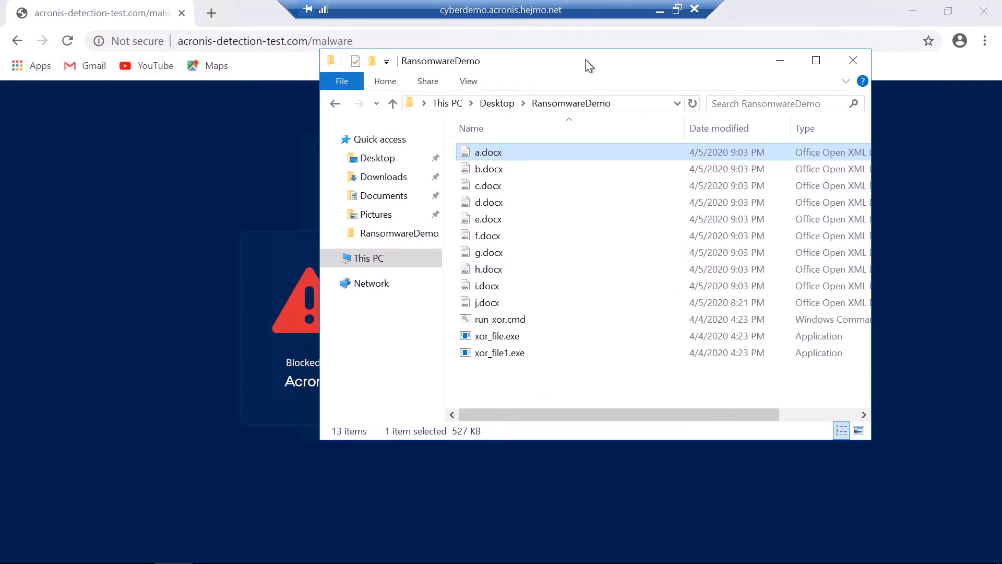
drag(589, 65, 406, 150)
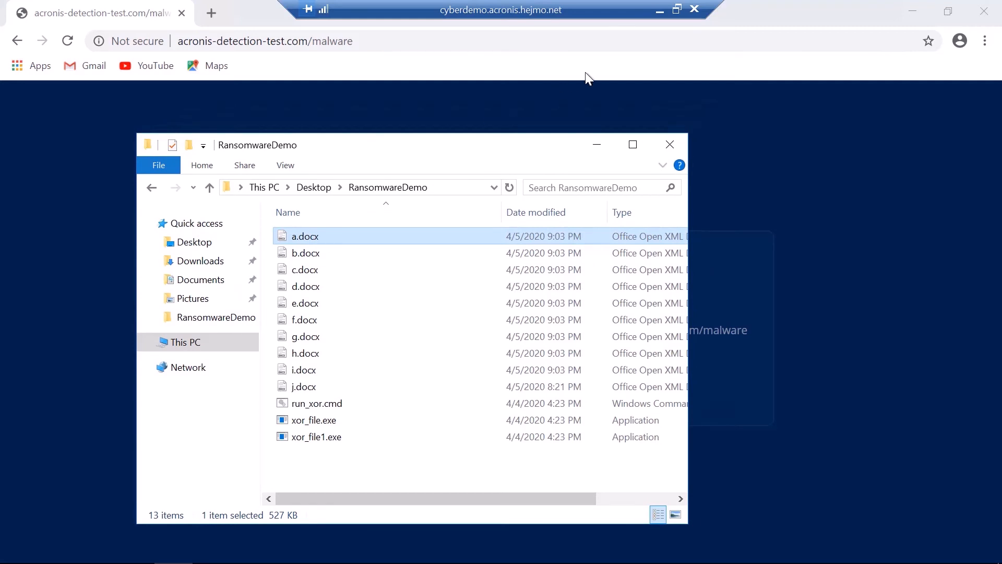
Step: Connect to EC2AMAZ-O6HIFS8 via the HTML5 client from the console using the saved credentials, and dismiss the old Remote Desktop Connection dialogs
click(662, 8)
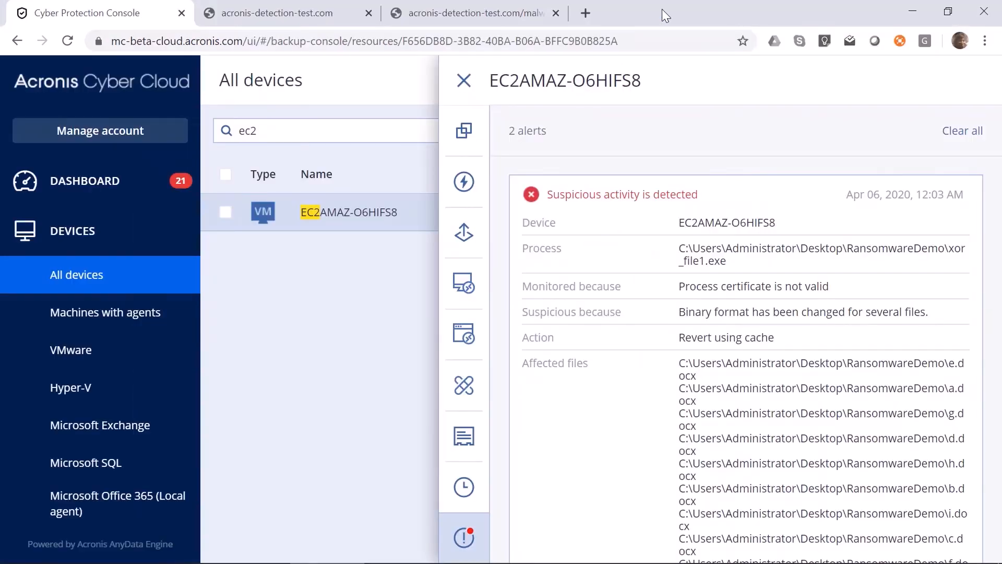
click(462, 89)
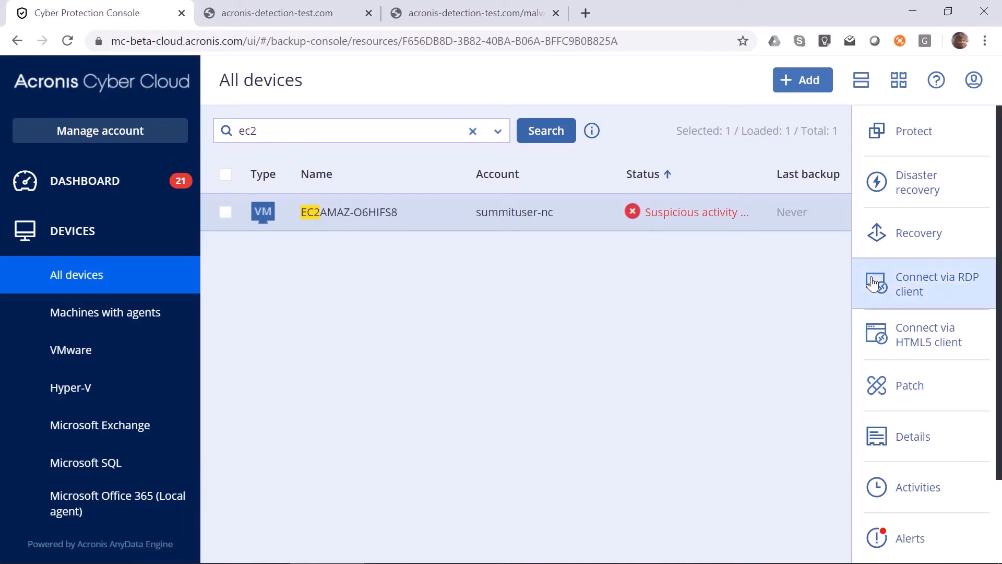
click(924, 343)
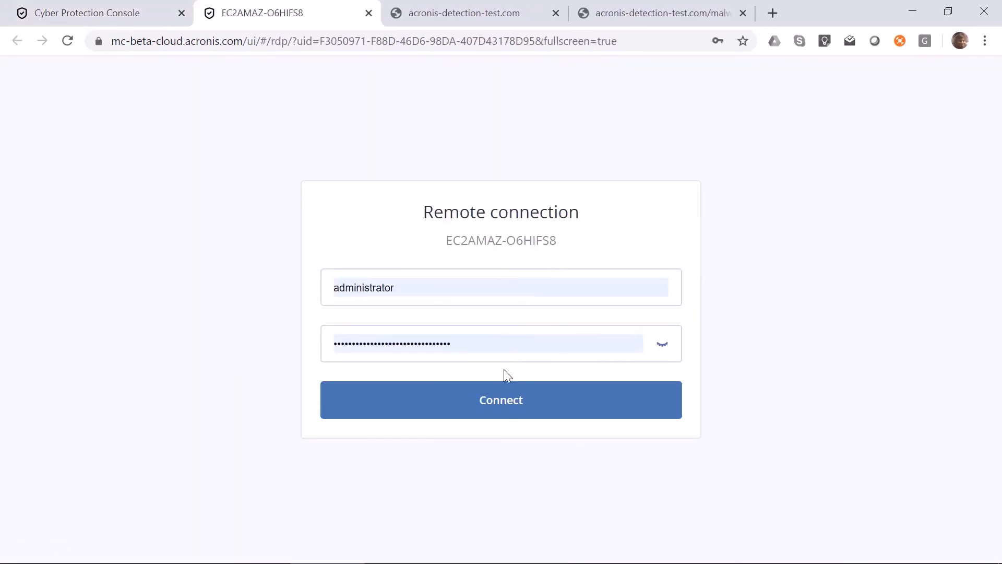
click(498, 409)
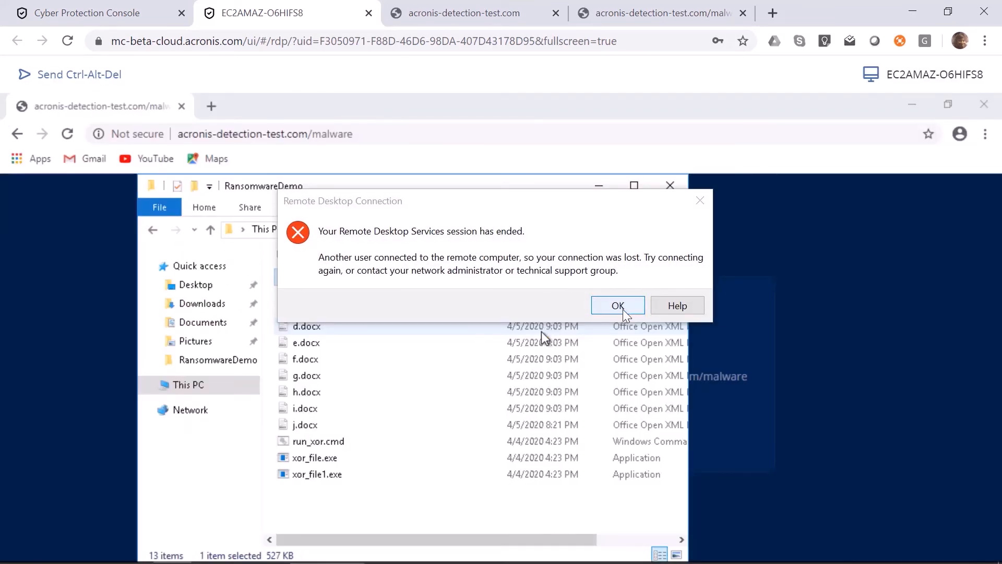
click(618, 306)
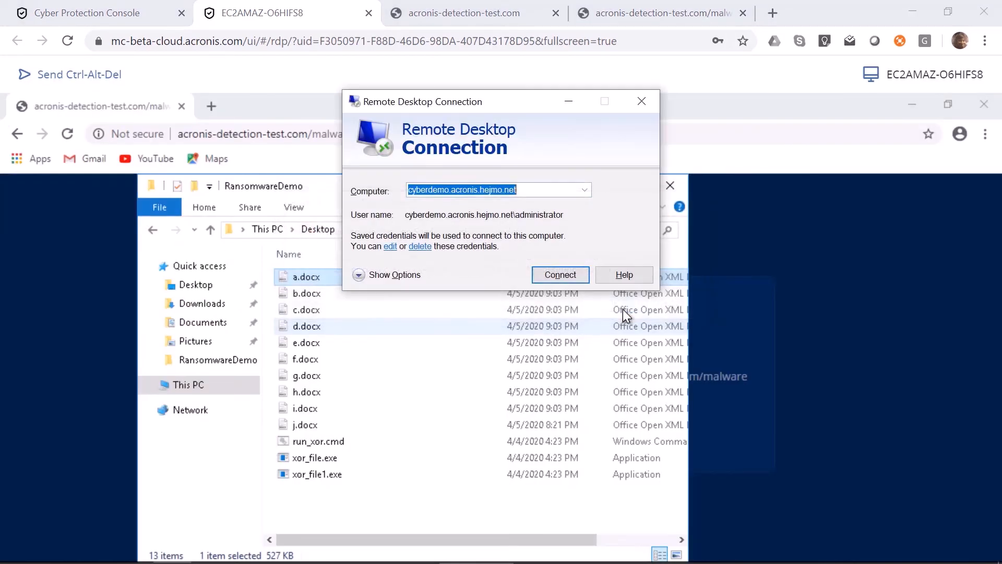
click(645, 99)
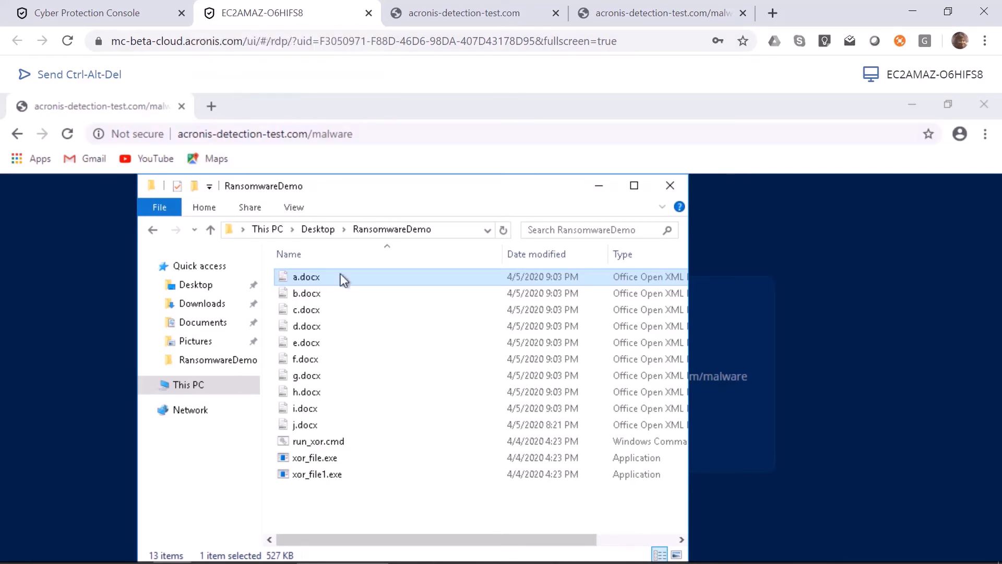
Step: Bring the blocked-URL page to the front of the remote session and switch back to the Cyber Protection Console
click(353, 357)
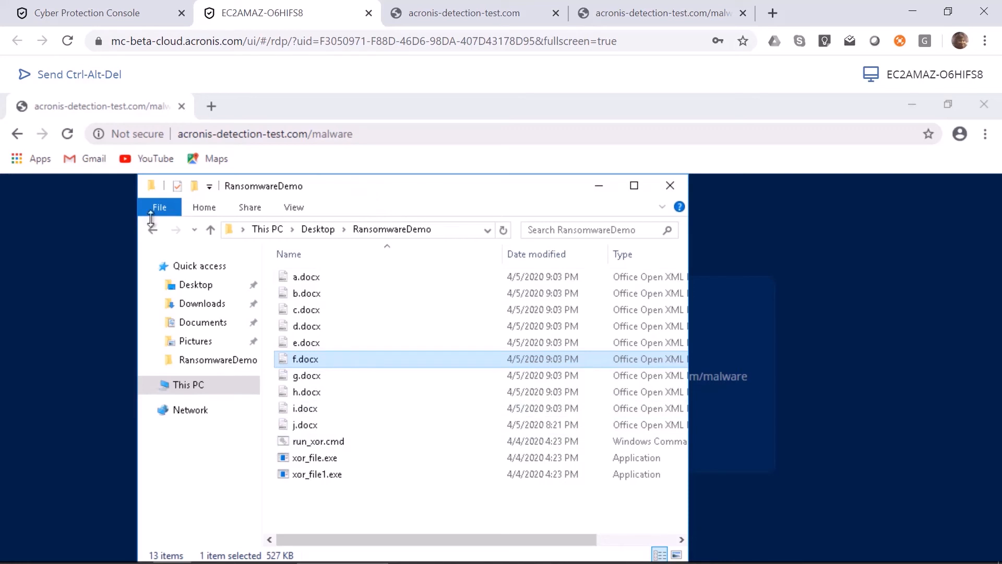
click(73, 254)
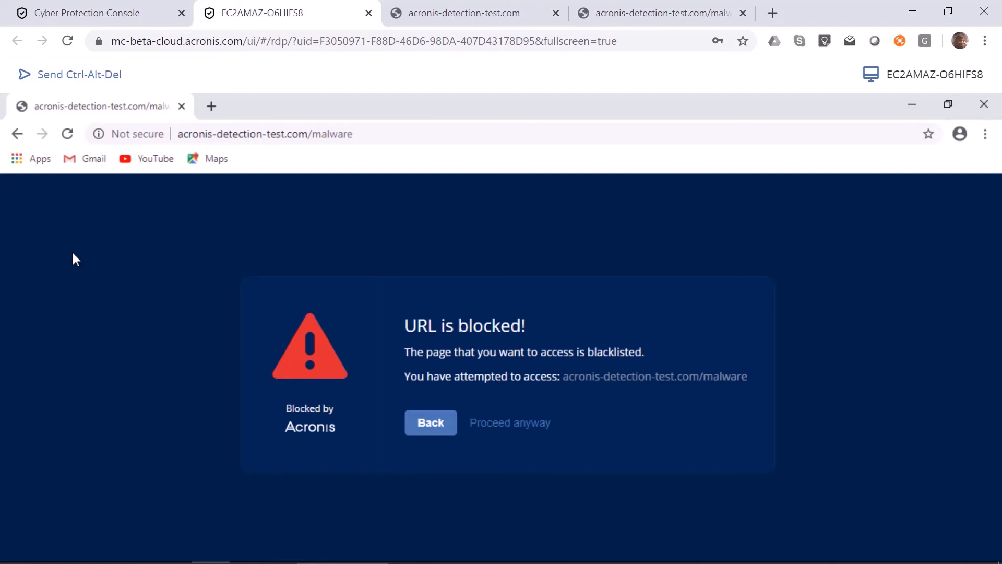
click(112, 6)
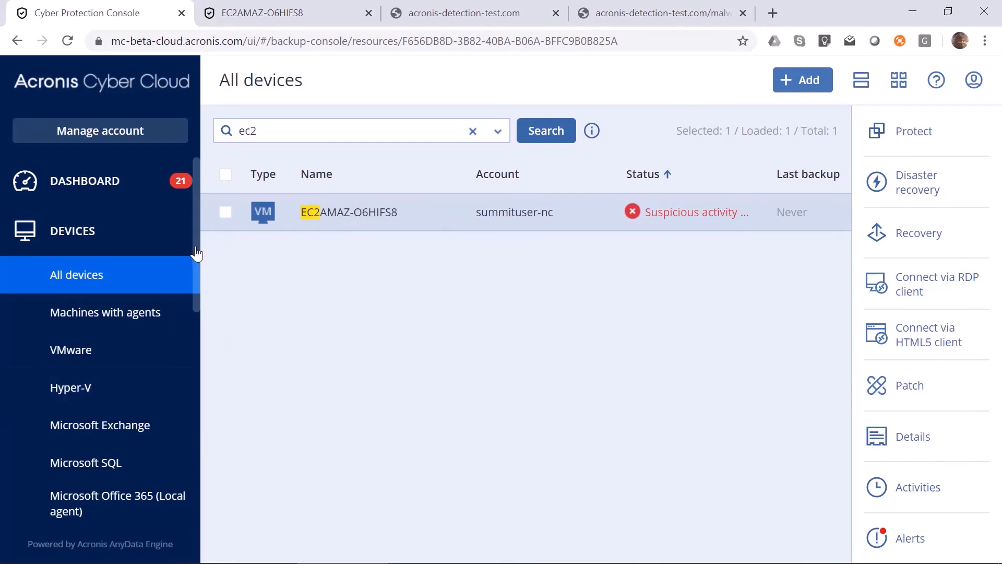
Step: Review the anti-malware protection pages for quarantined files and the whitelist
drag(196, 253, 217, 430)
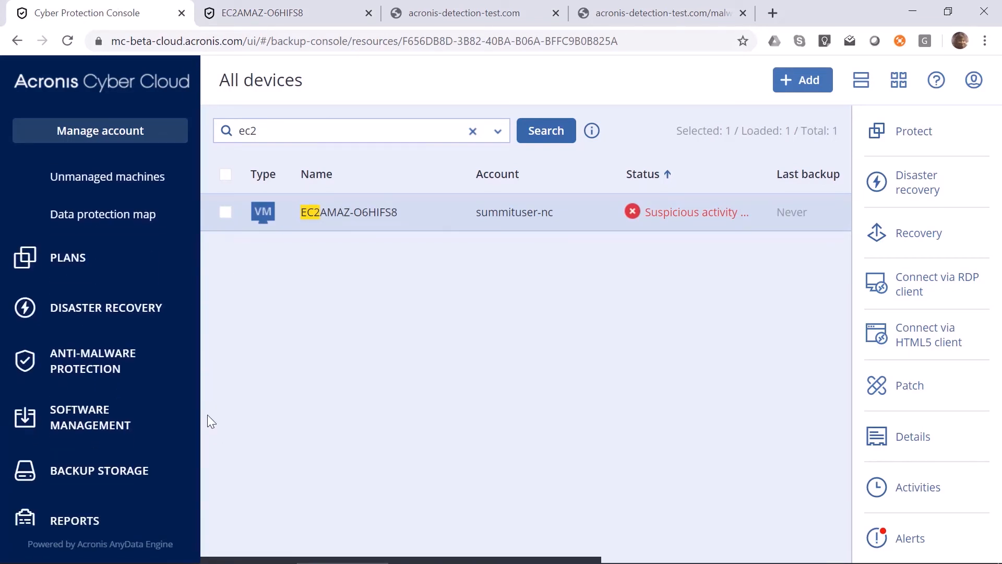
click(139, 363)
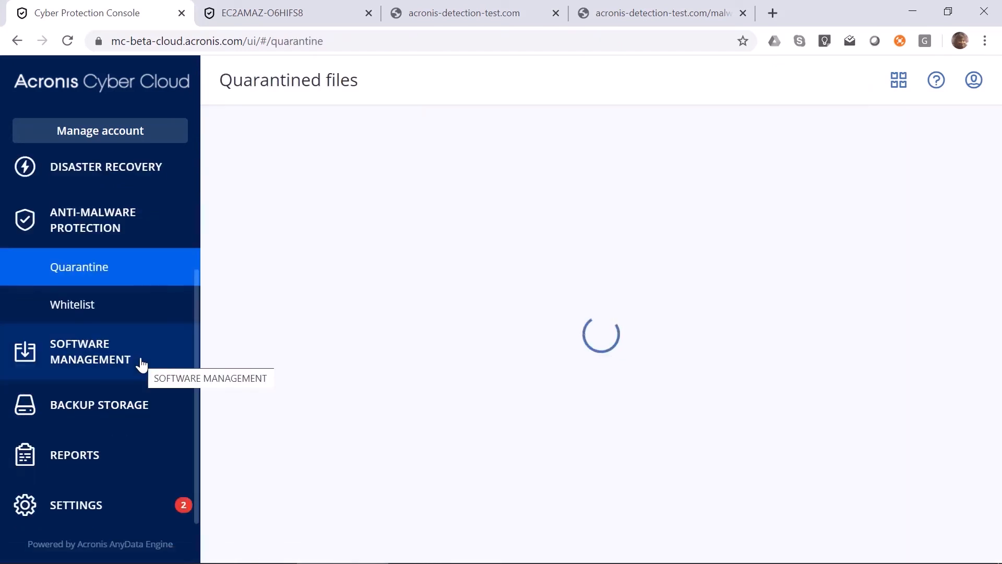
click(105, 307)
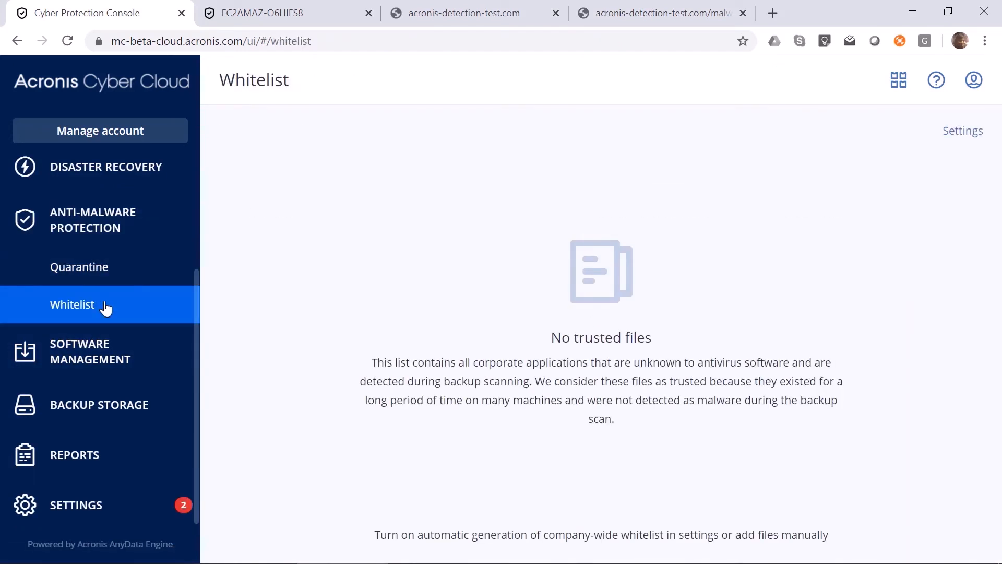
click(108, 276)
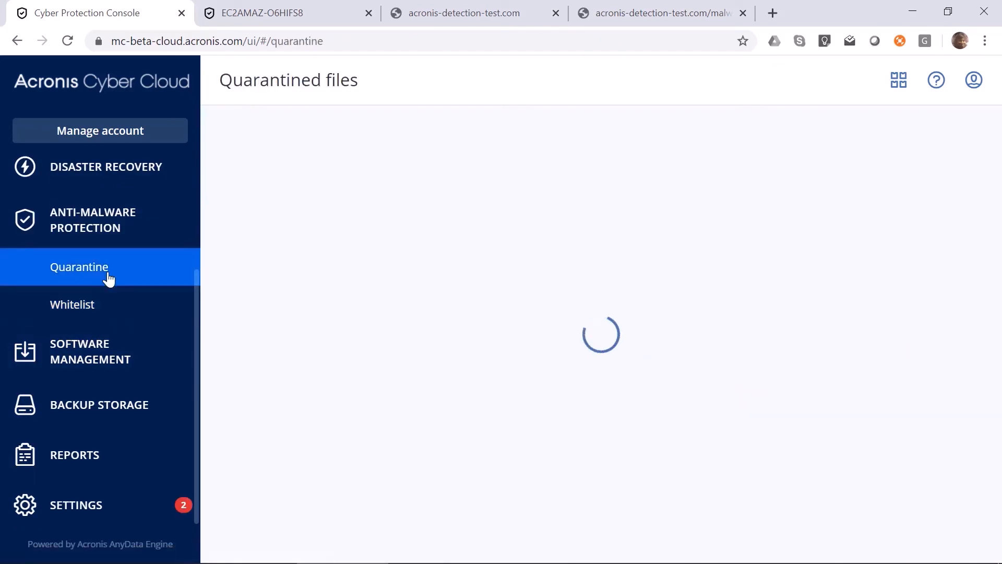
Step: Review the approval options of the 2020-02 Cumulative Update for Windows Server 2019, and open the machine affected by vulnerability CVE-2020-6800
click(140, 358)
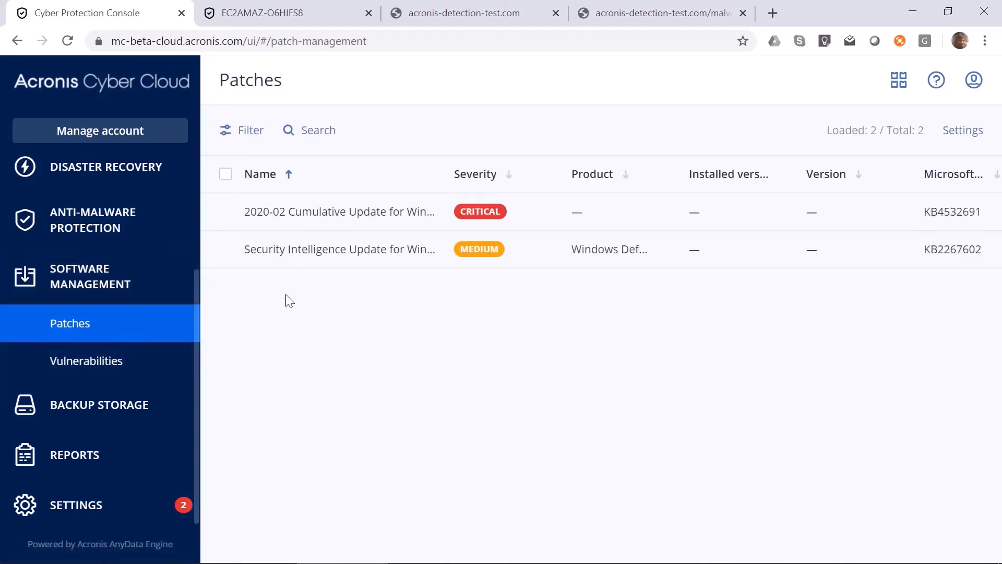
click(469, 217)
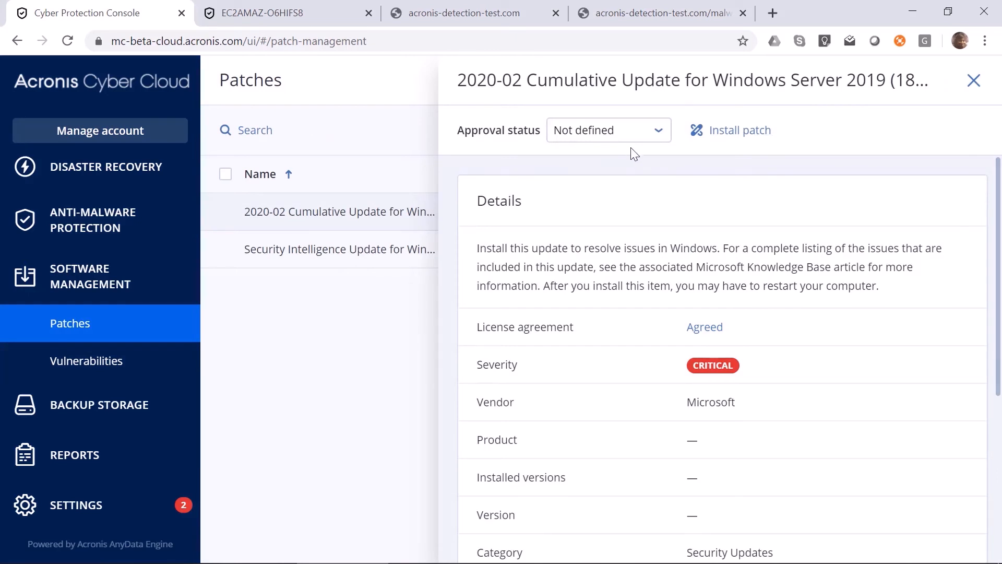
click(635, 135)
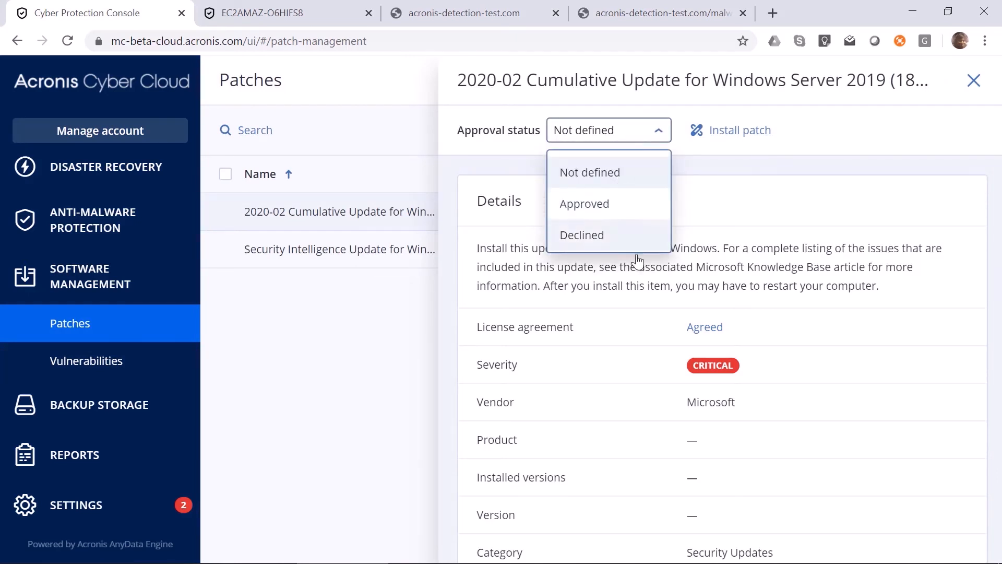
click(736, 175)
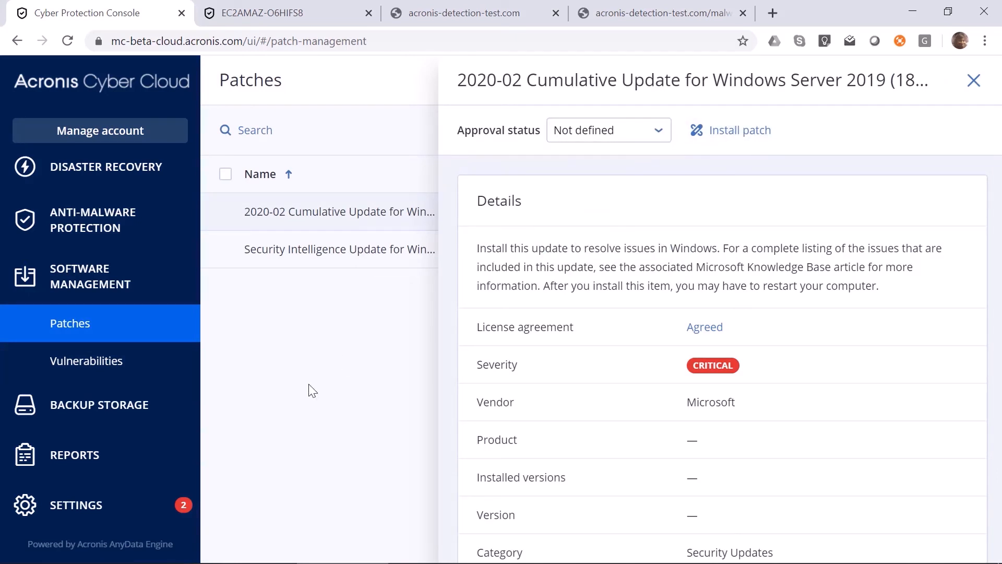
click(139, 377)
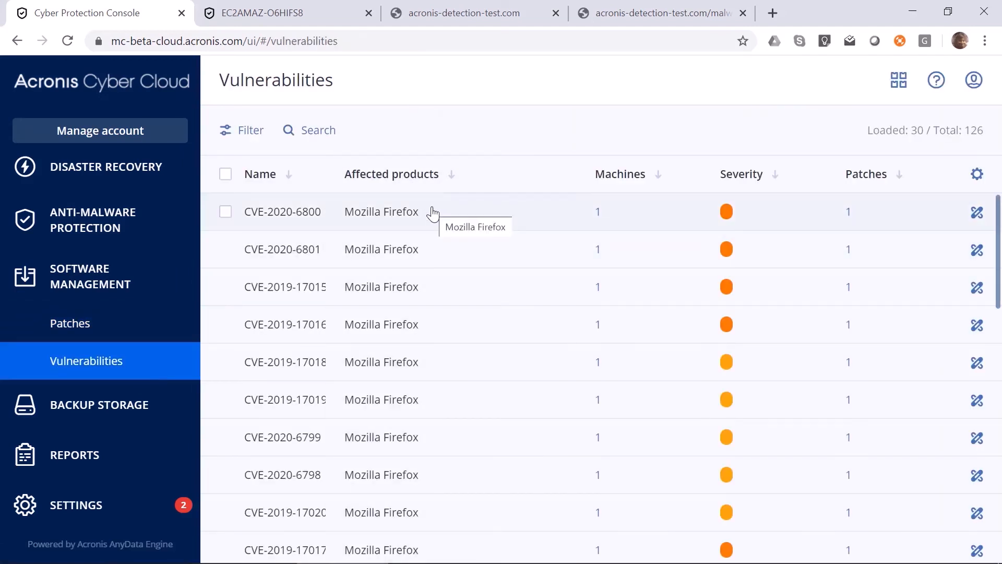
click(598, 215)
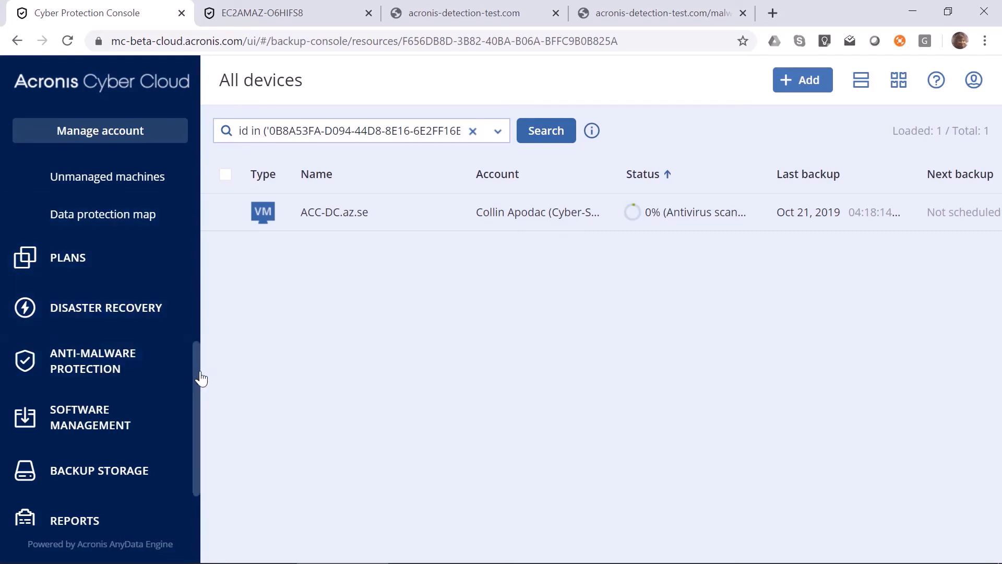
Step: View the credentials store and the agents page in the console settings
scroll(199, 378, down, 2)
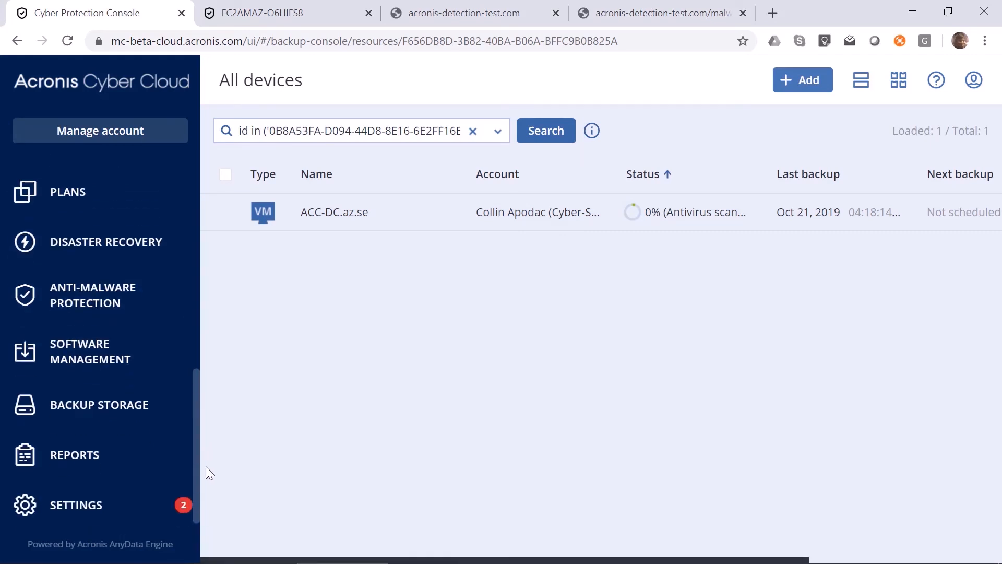
right_click(109, 507)
click(110, 506)
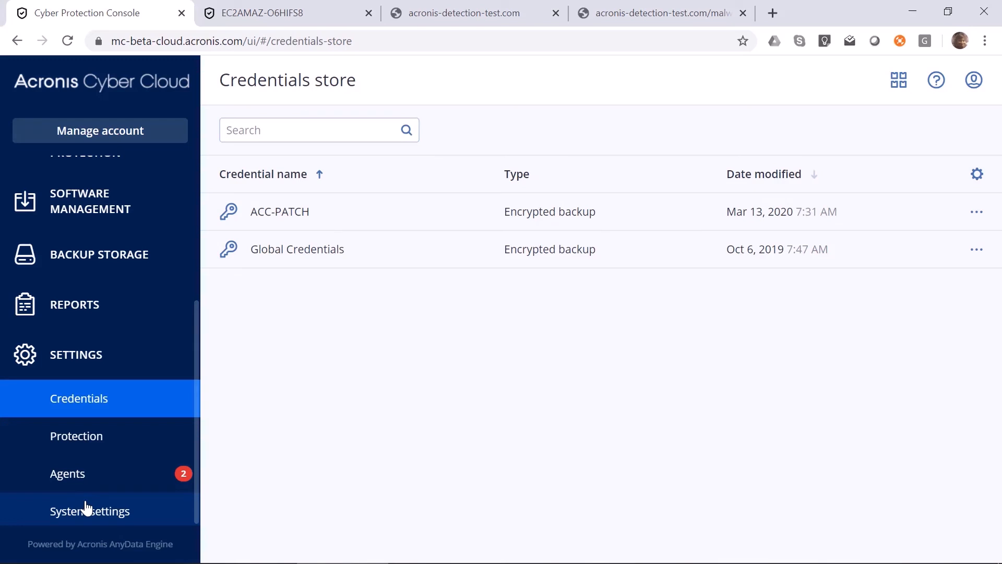
click(79, 478)
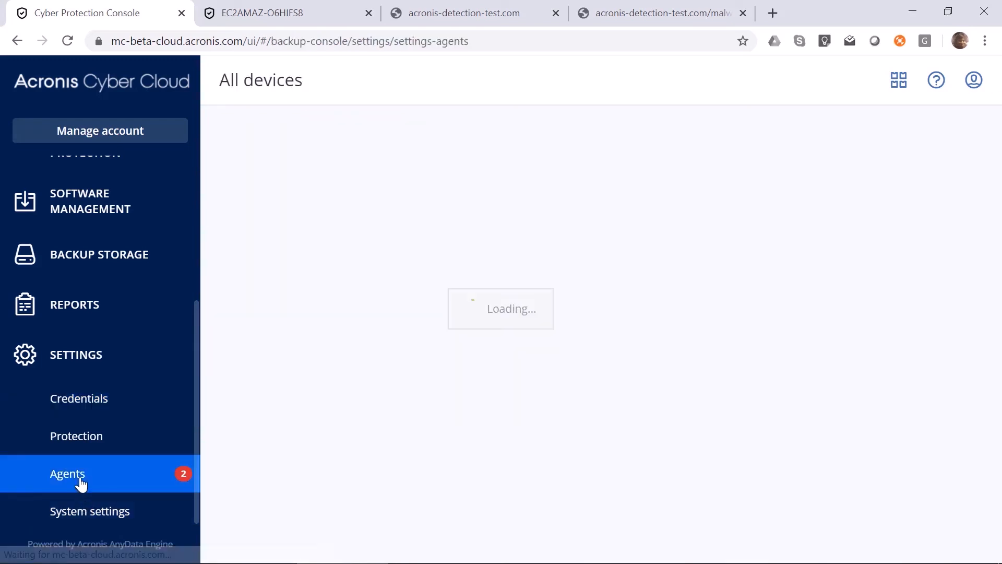
click(627, 243)
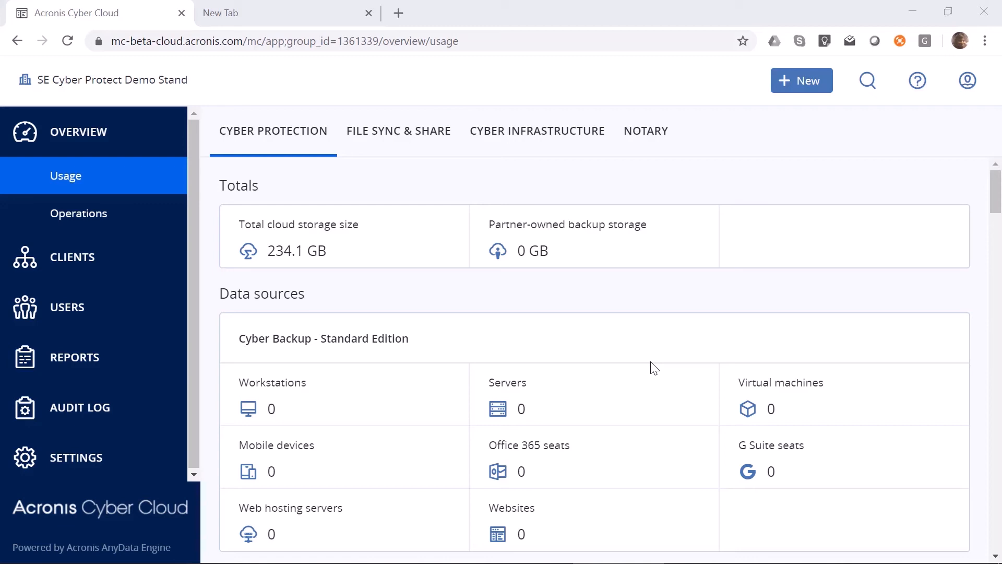
Step: Review the operations dashboard, clients and users of the SE Cyber Protect Demo Stand tenant
click(121, 214)
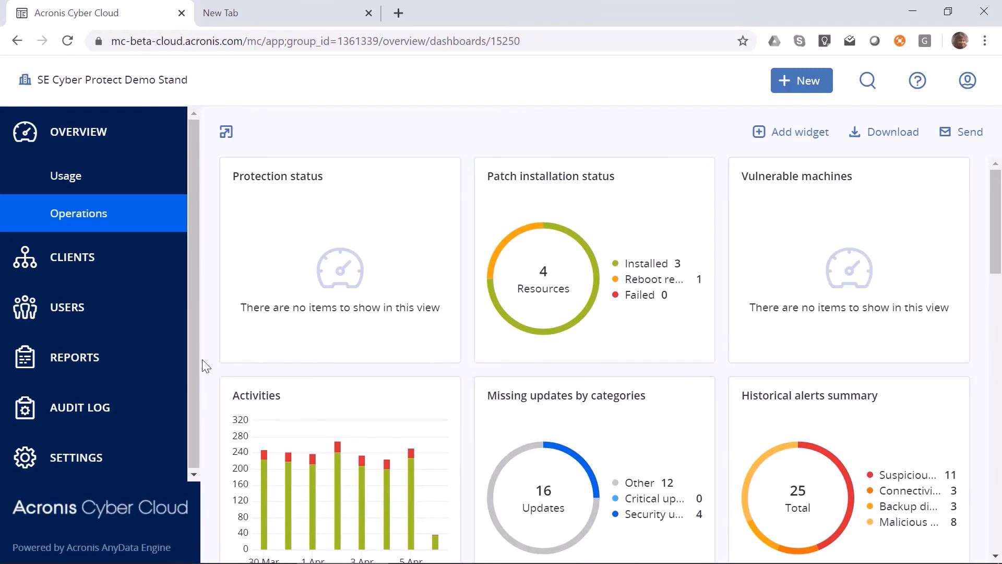
click(101, 262)
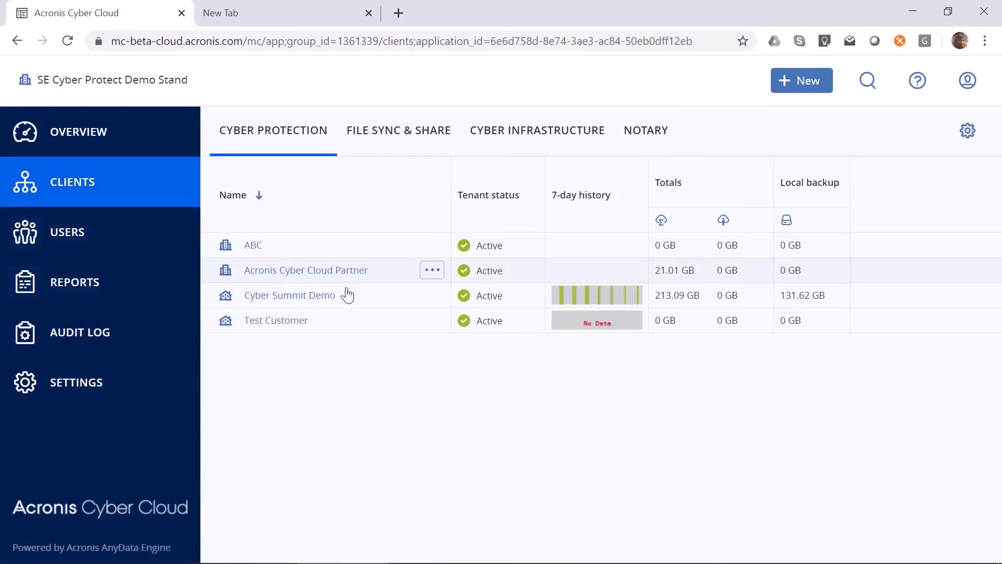
click(372, 210)
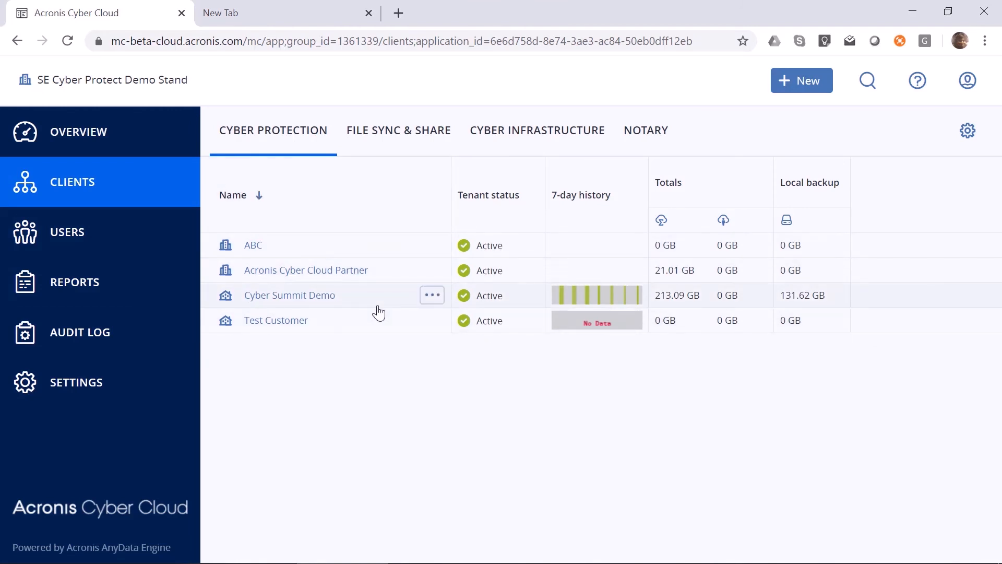
click(101, 248)
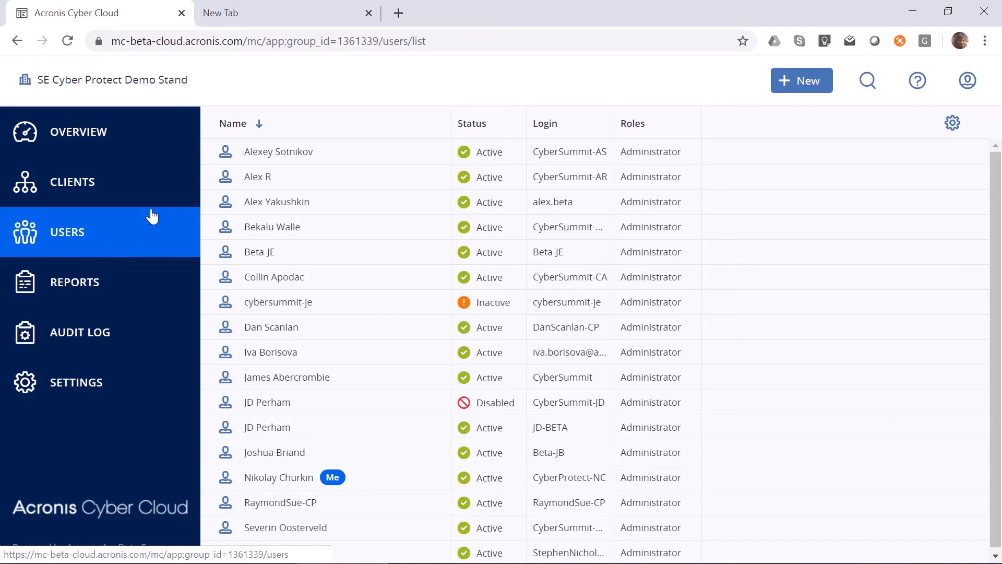
Step: Examine the scheduled usage report option and open the Daily activities operations report
click(89, 290)
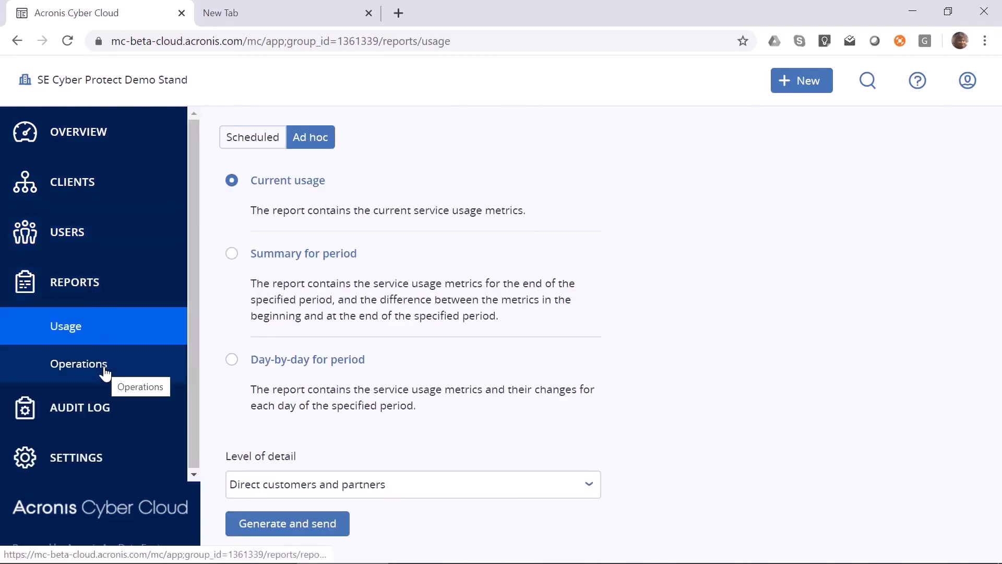
click(270, 141)
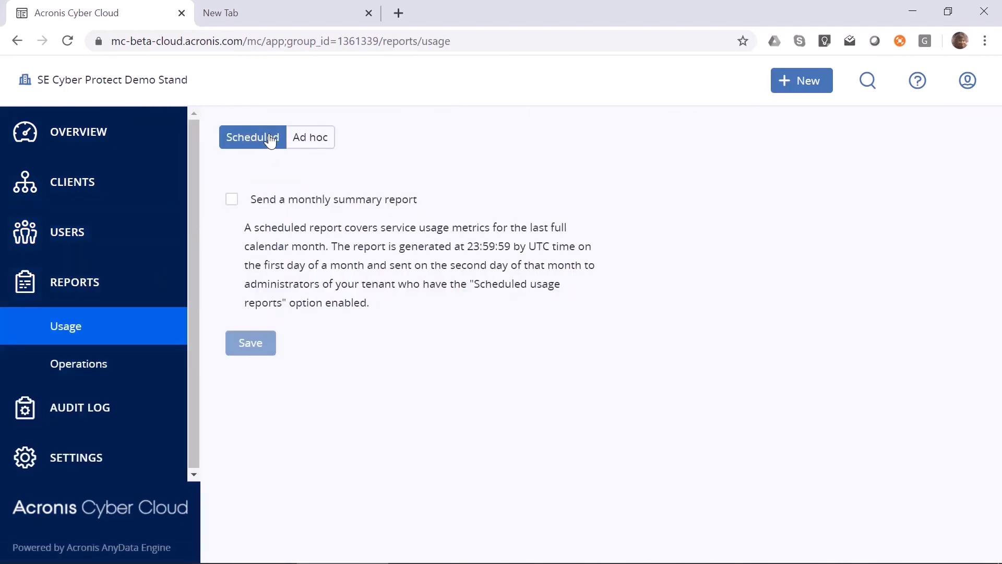
click(116, 370)
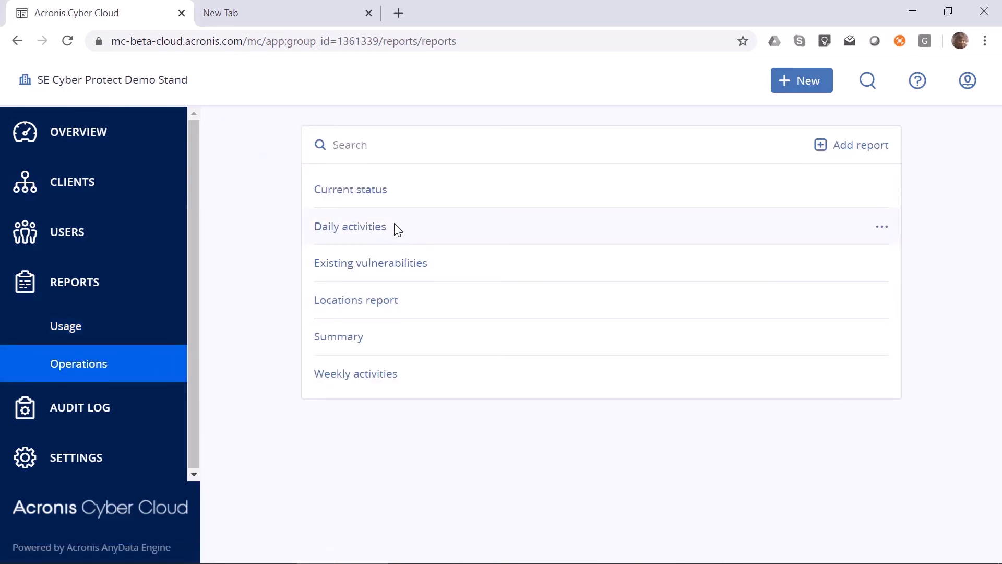
click(375, 228)
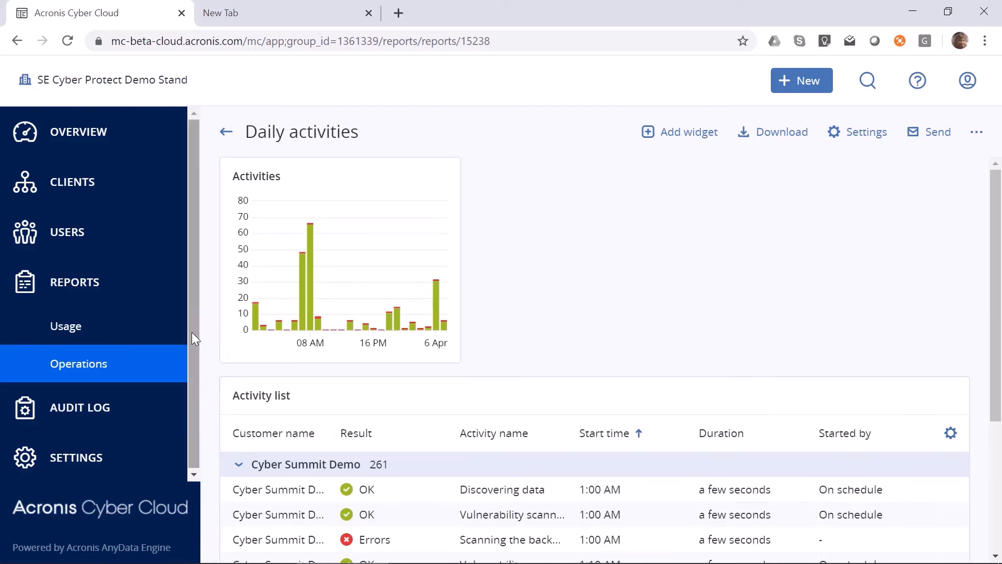
Step: Review the tenant's audit log and the storage locations in the settings
click(92, 420)
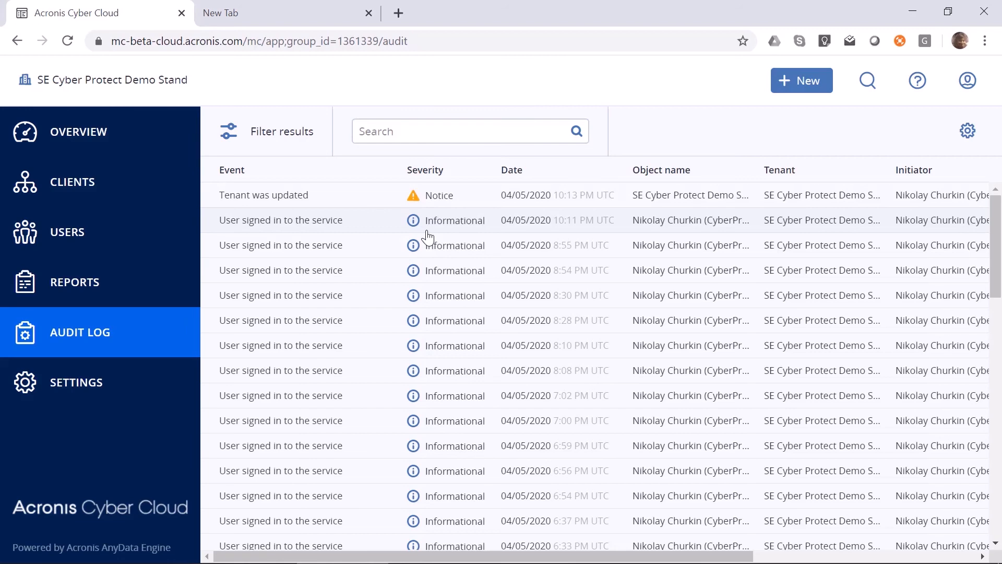
click(119, 393)
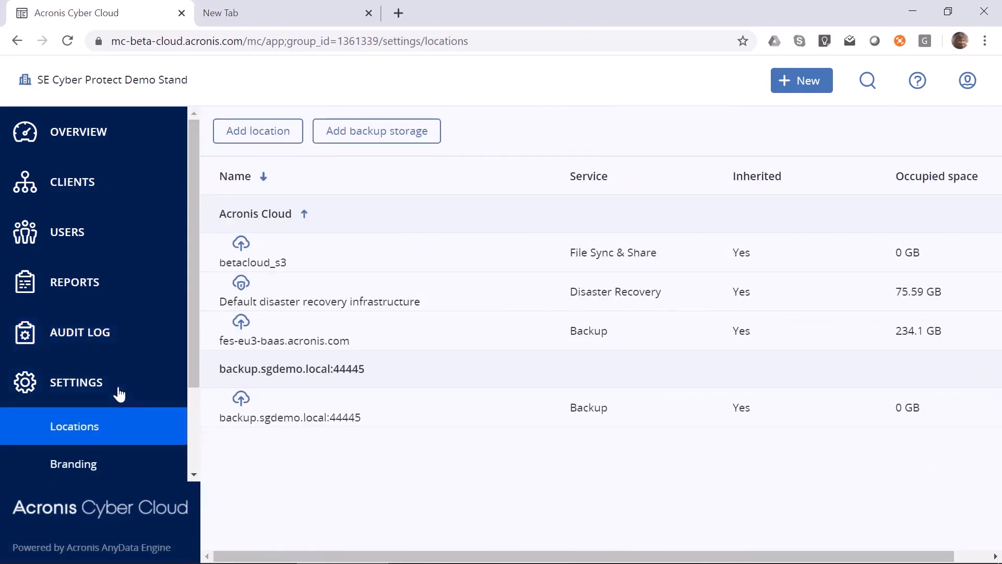
drag(193, 365, 194, 425)
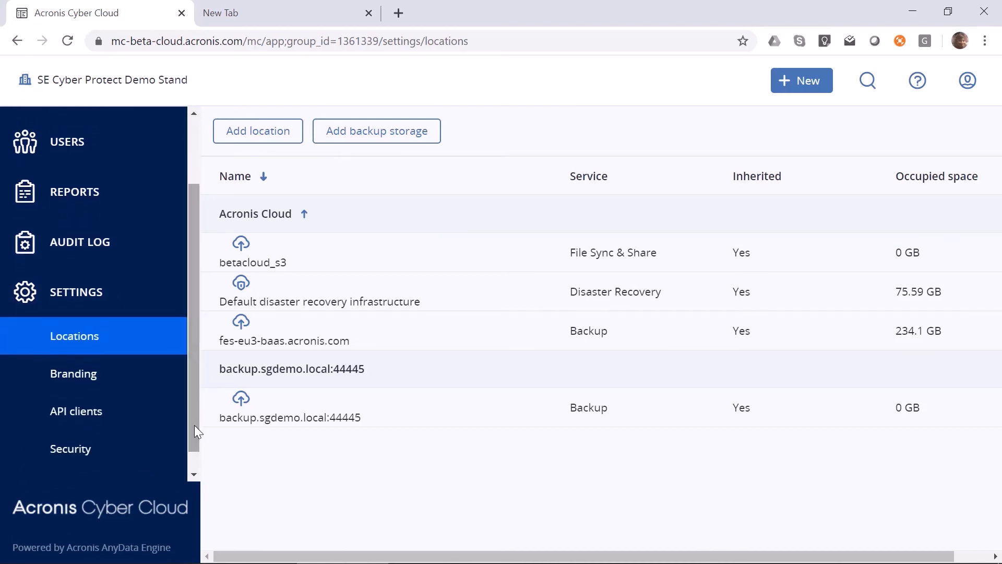
Step: Look through the branding settings, from appearance to the mobile apps and email server sections
click(107, 381)
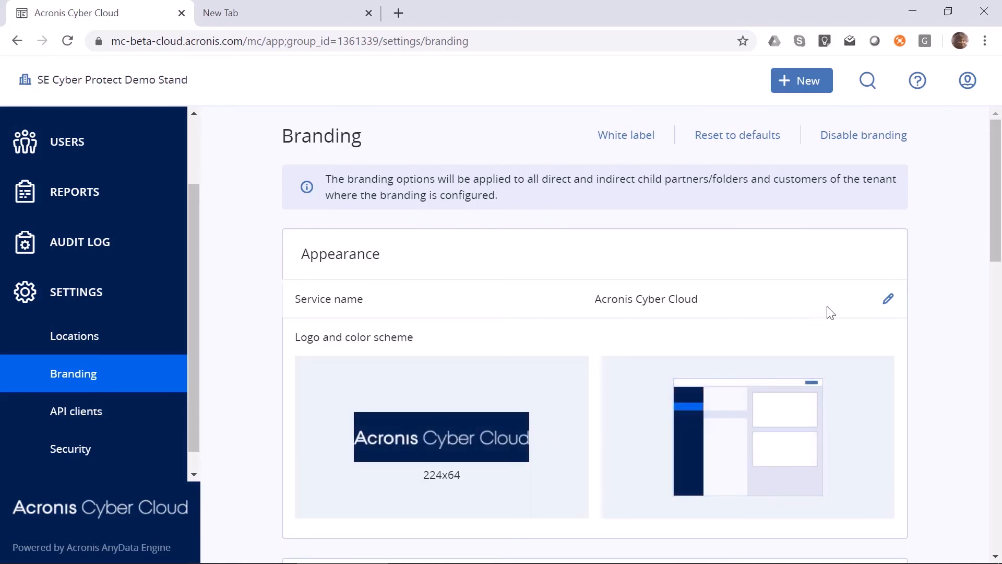
drag(996, 230, 1000, 518)
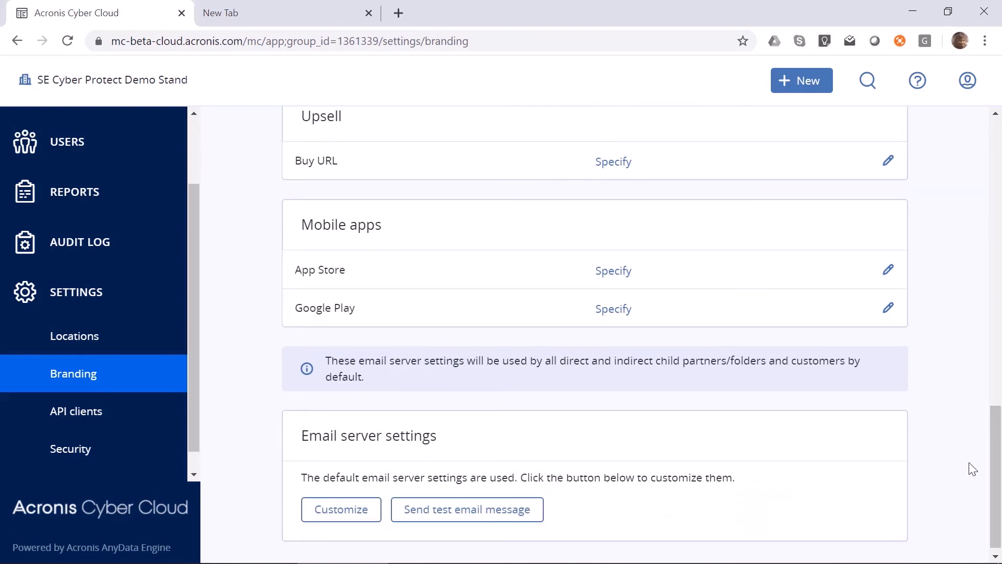
drag(997, 472, 997, 186)
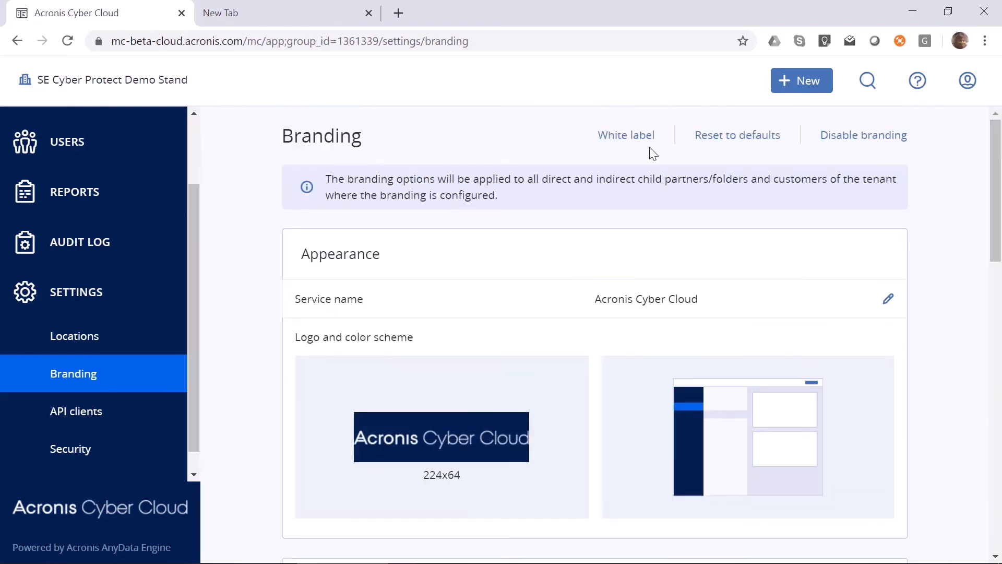
Step: Navigate the browser to backup.example.com to illustrate a custom branded web address
click(358, 35)
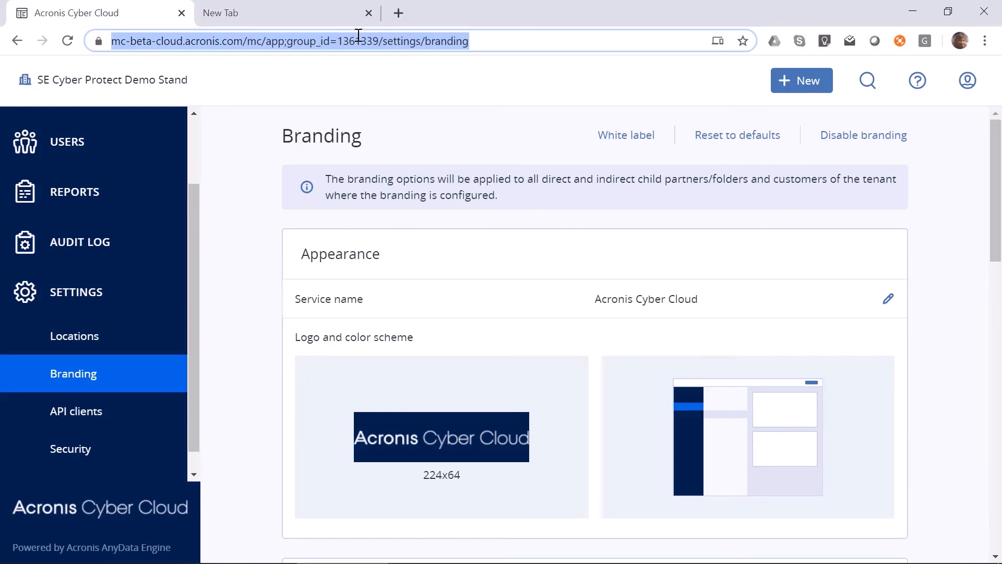
text(backup.examp)
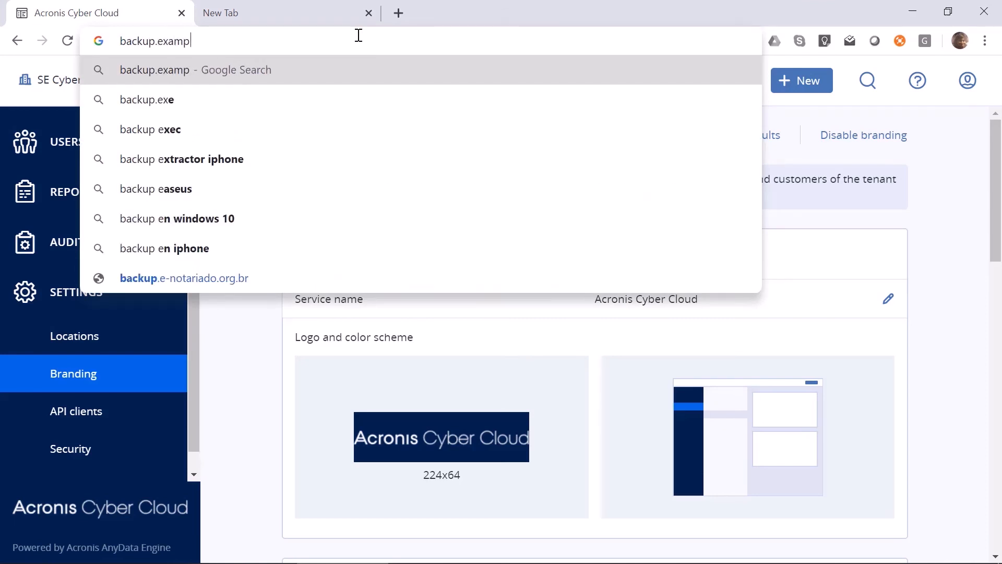
text(le.com)
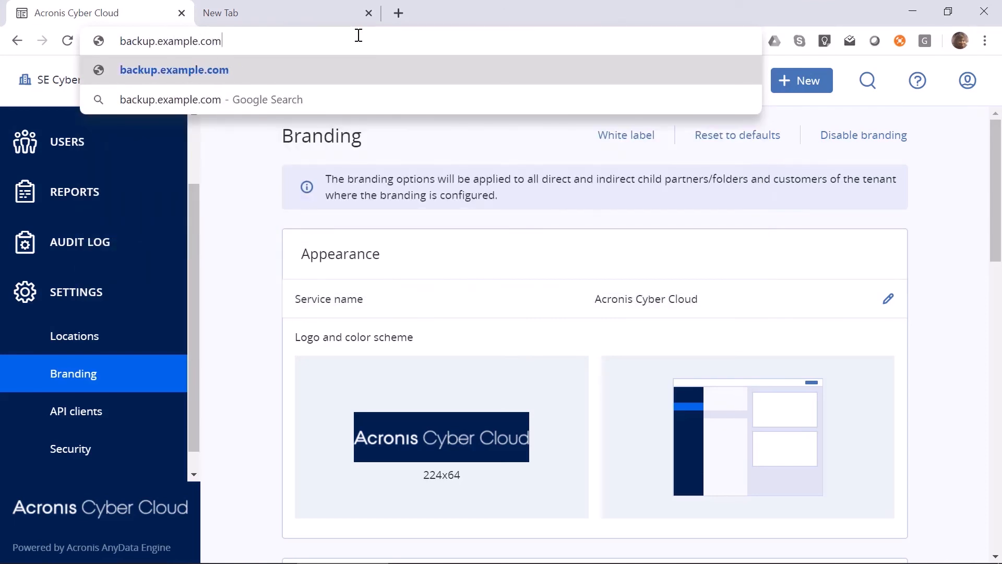
key(Return)
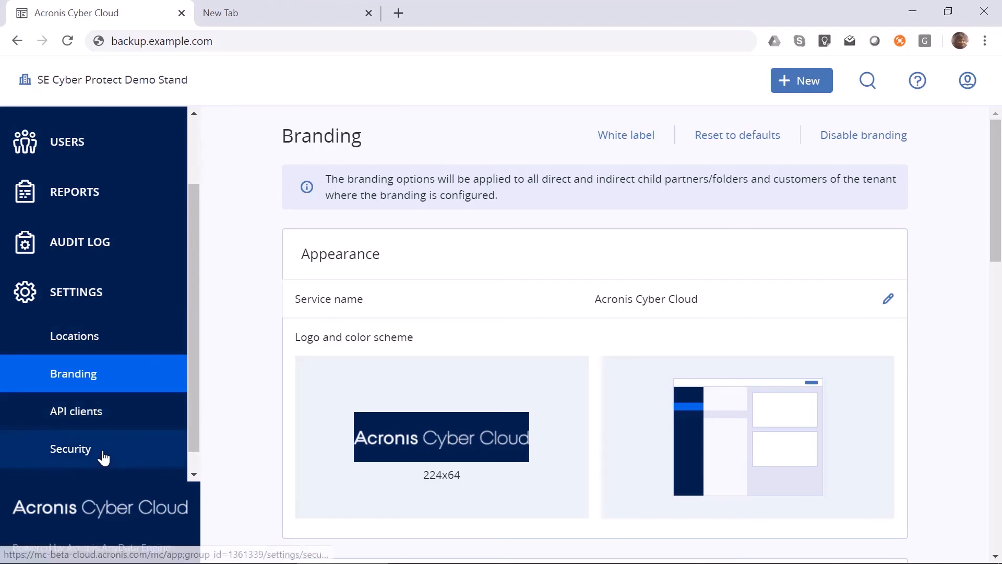
Step: Review the tenant's storage locations and the available third-party integrations in the settings
scroll(195, 367, down, 1)
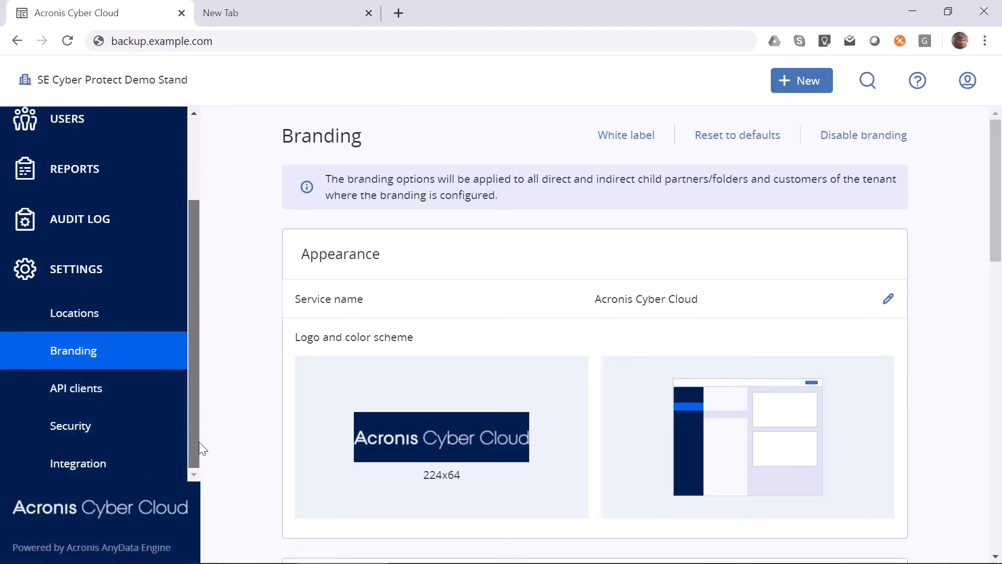
click(105, 317)
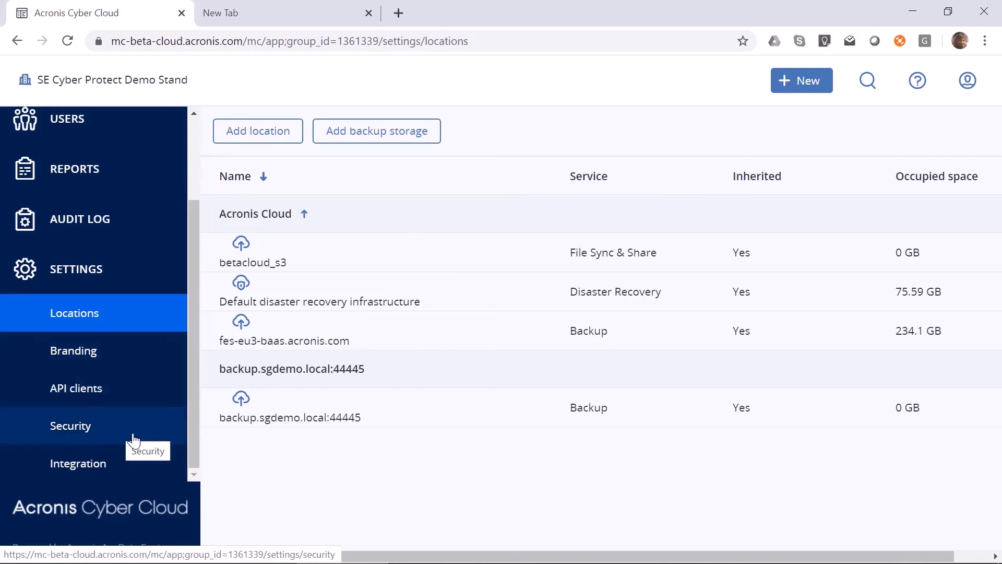
click(117, 468)
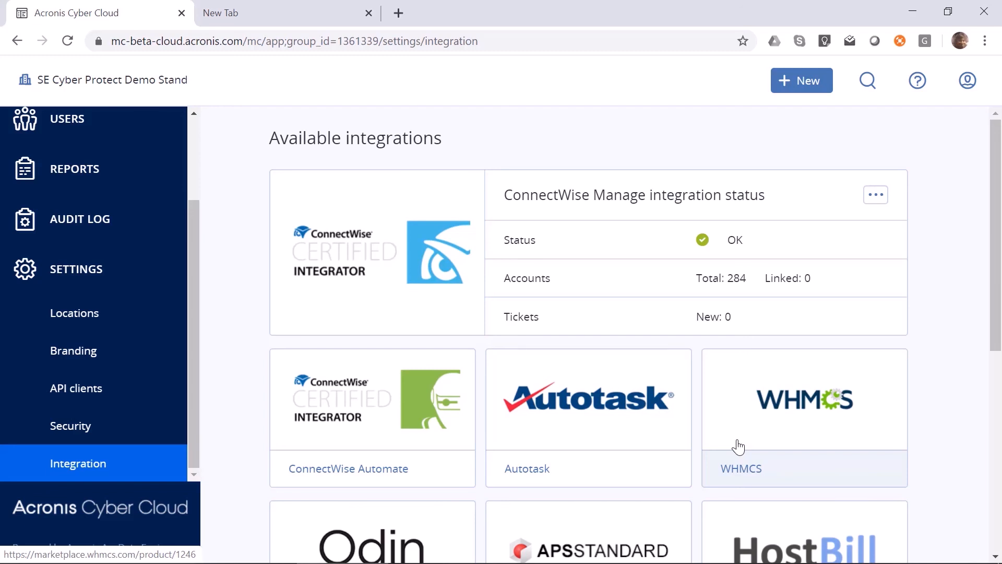
Step: Enable two-factor authentication in the tenant's security settings and check the 2FA status in the users list
click(122, 432)
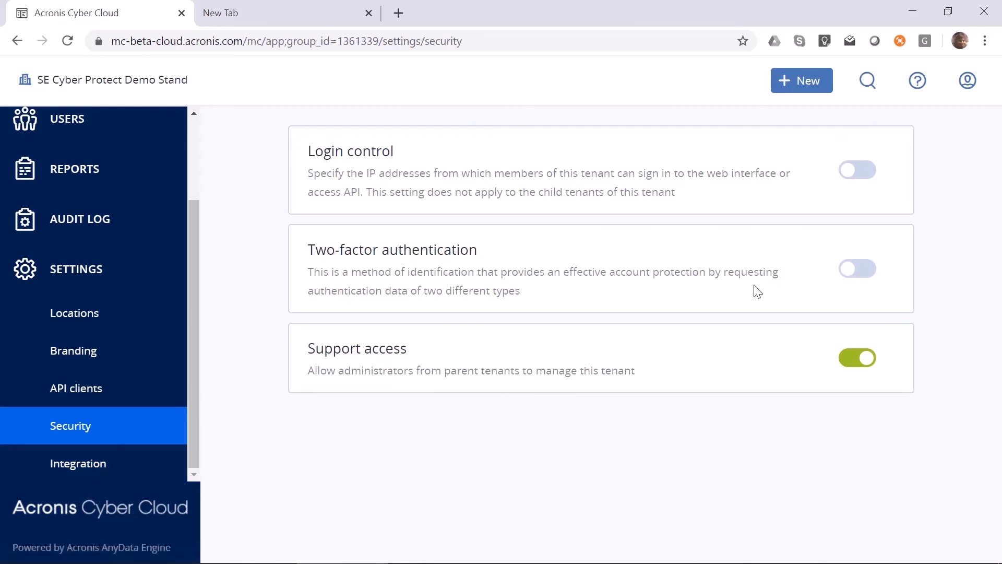
click(869, 282)
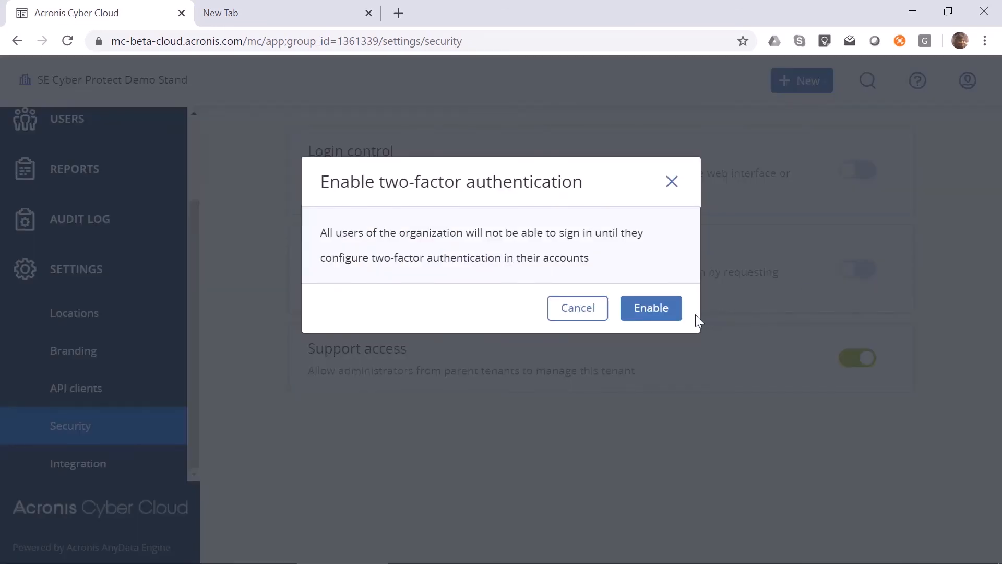
click(667, 312)
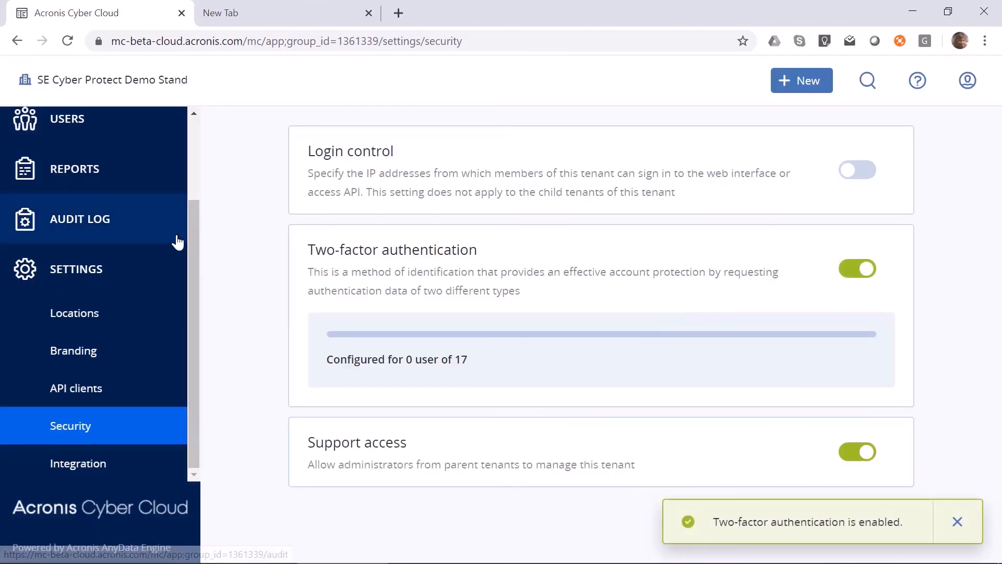
click(89, 133)
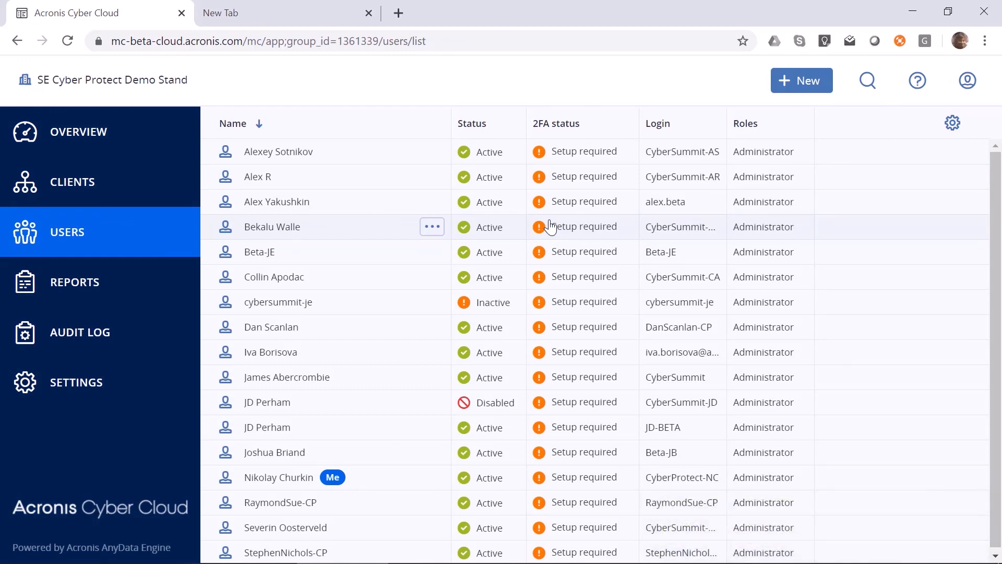
Step: Return to the tenant's security settings and disable two-factor authentication
double_click(56, 390)
drag(197, 343, 209, 444)
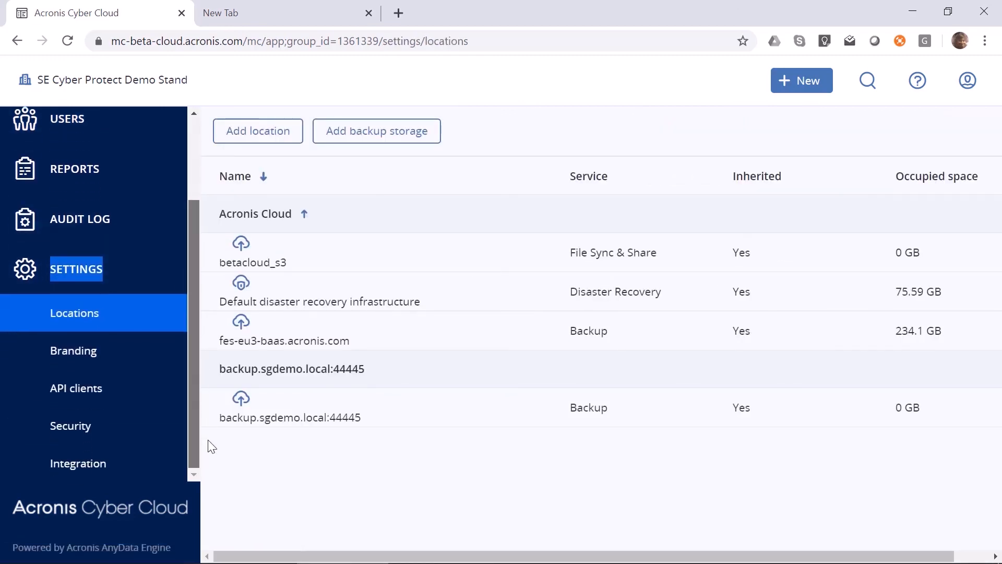
click(105, 435)
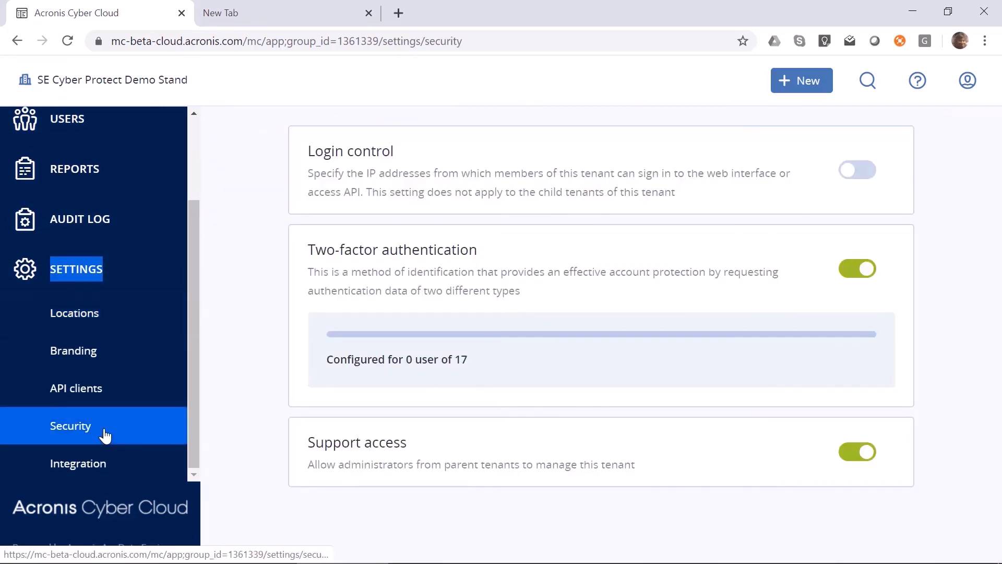
click(860, 269)
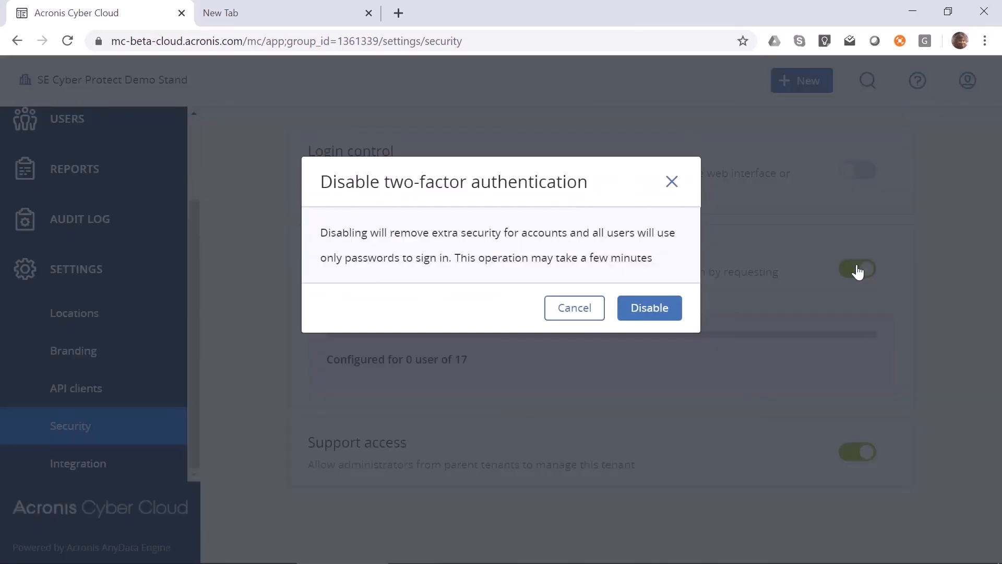
click(668, 315)
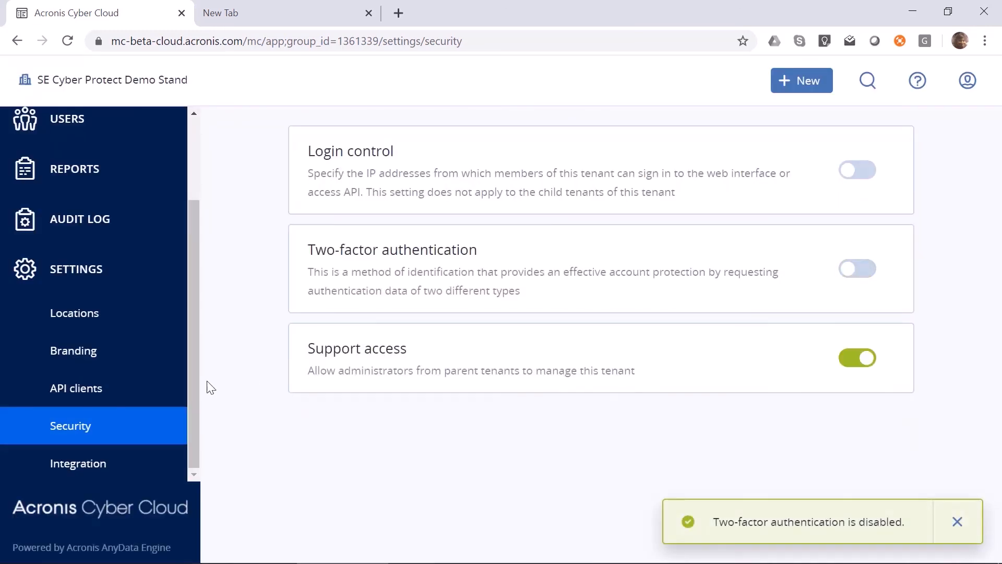
Step: Review the API clients list and consult the API documentation on developer.acronis.com in the second browser tab
click(145, 398)
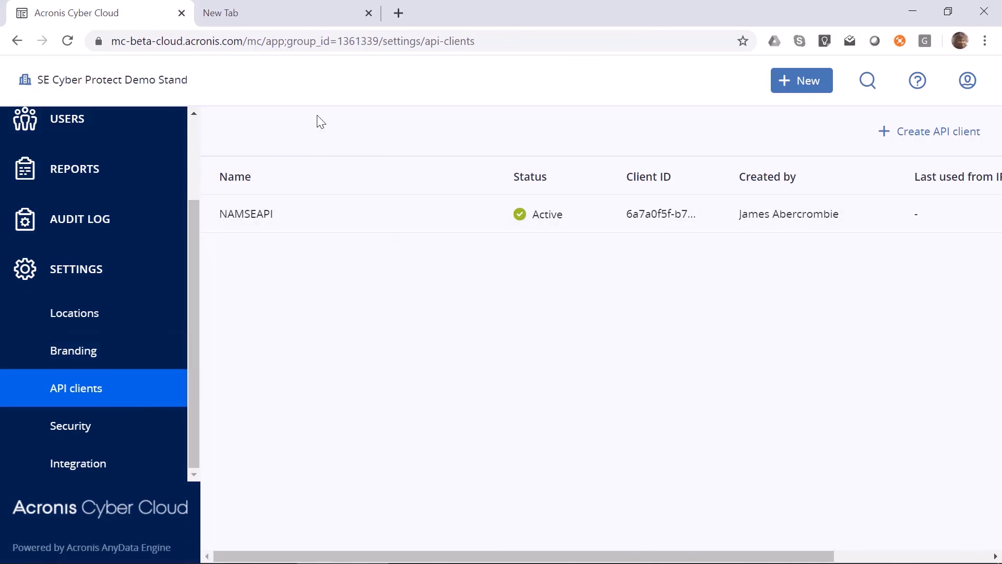
click(307, 17)
text(d)
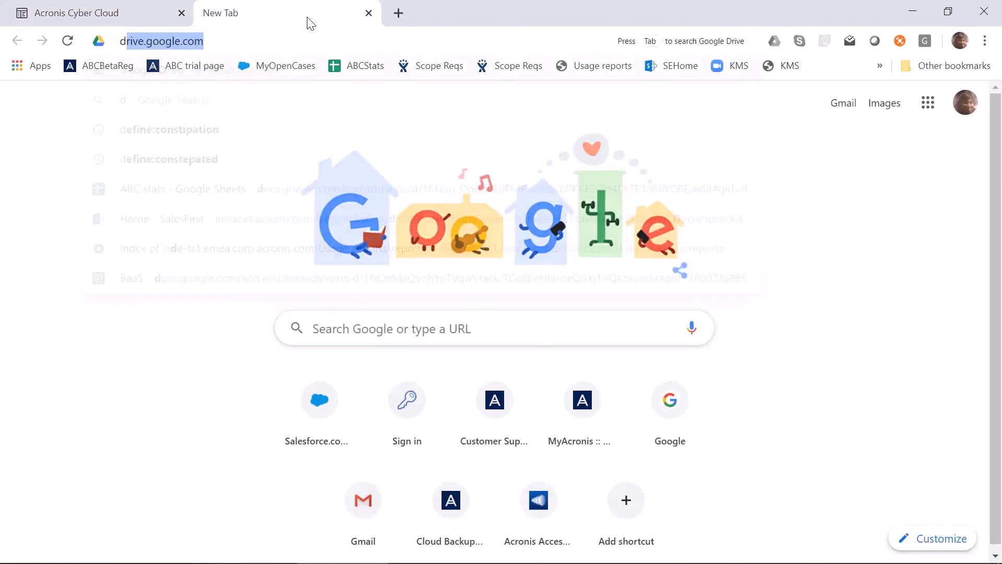
text(evelopers.)
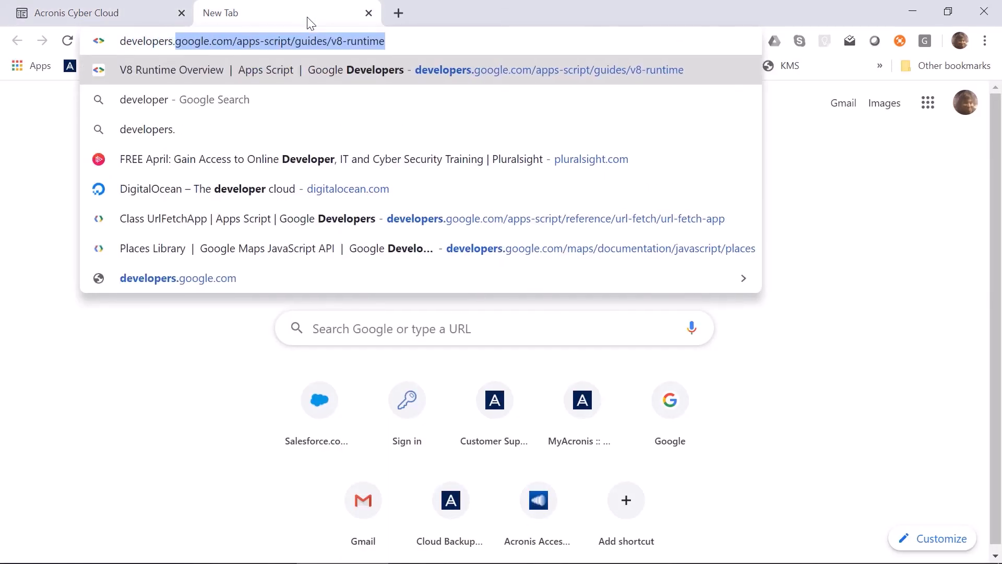
text(acronis.com)
key(Return)
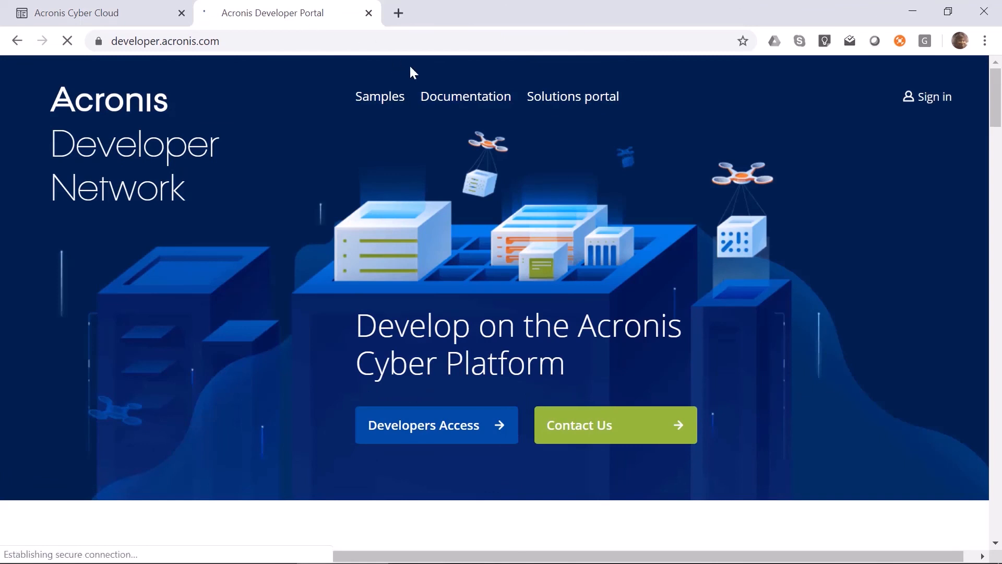
click(461, 102)
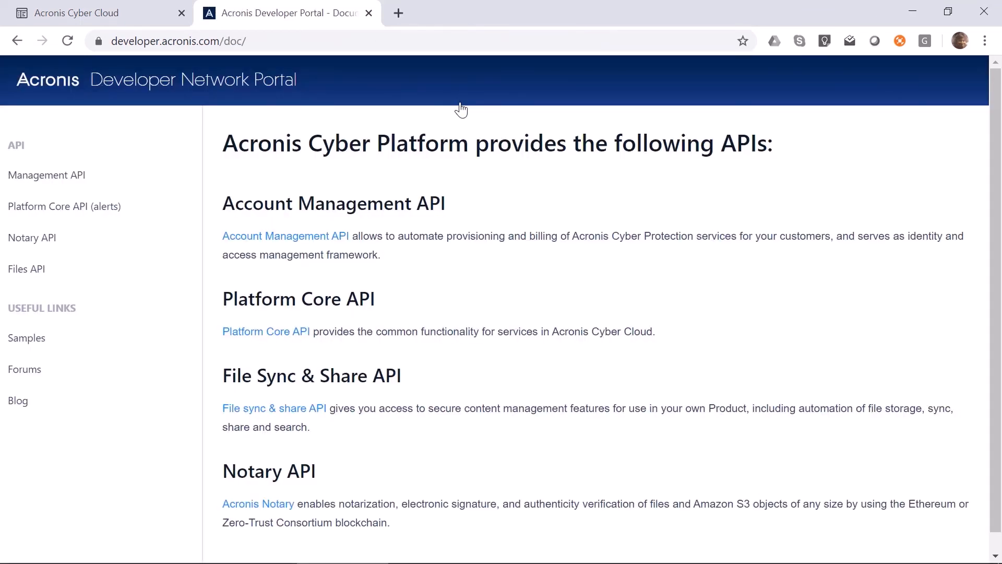
click(146, 10)
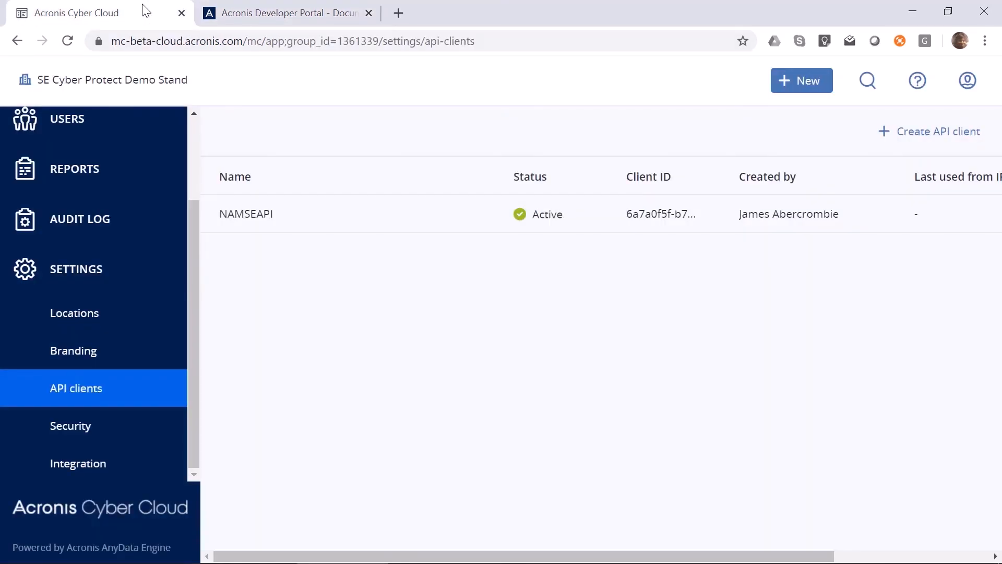